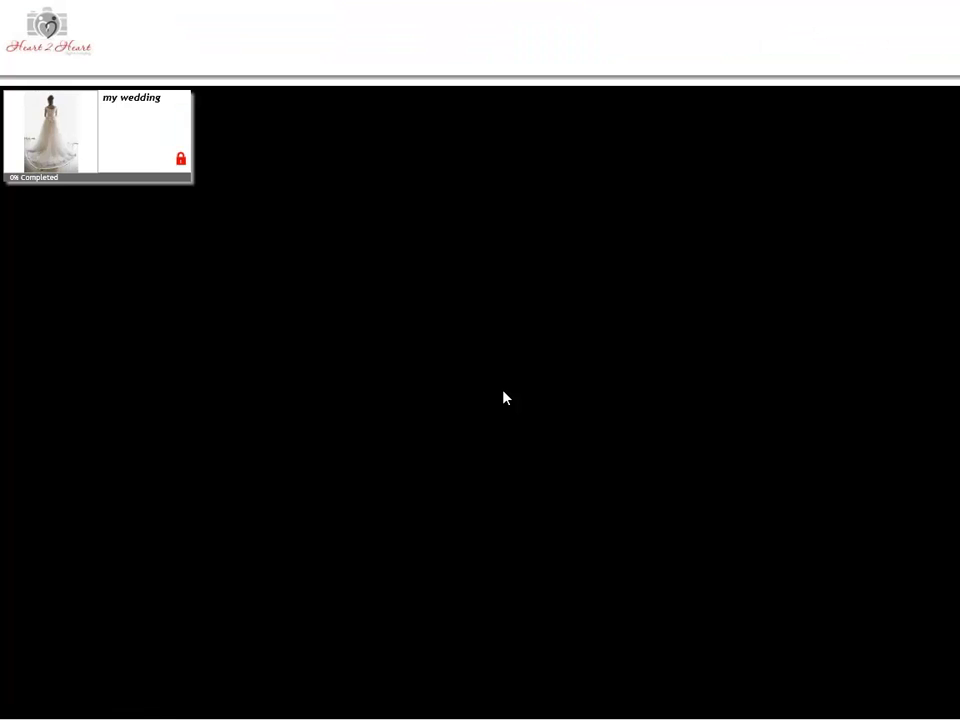
# - Open the locked 'my wedding' event's password prompt and select the password in the email
pyautogui.click(82, 140)
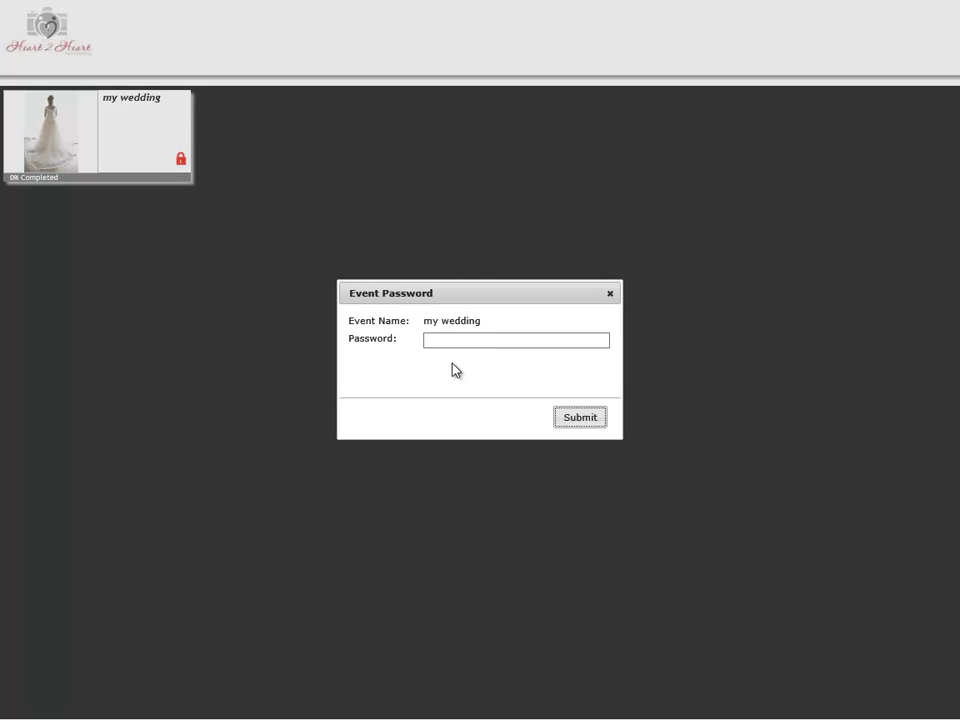
pyautogui.click(452, 340)
pyautogui.hotkey('alt', 'Tab')
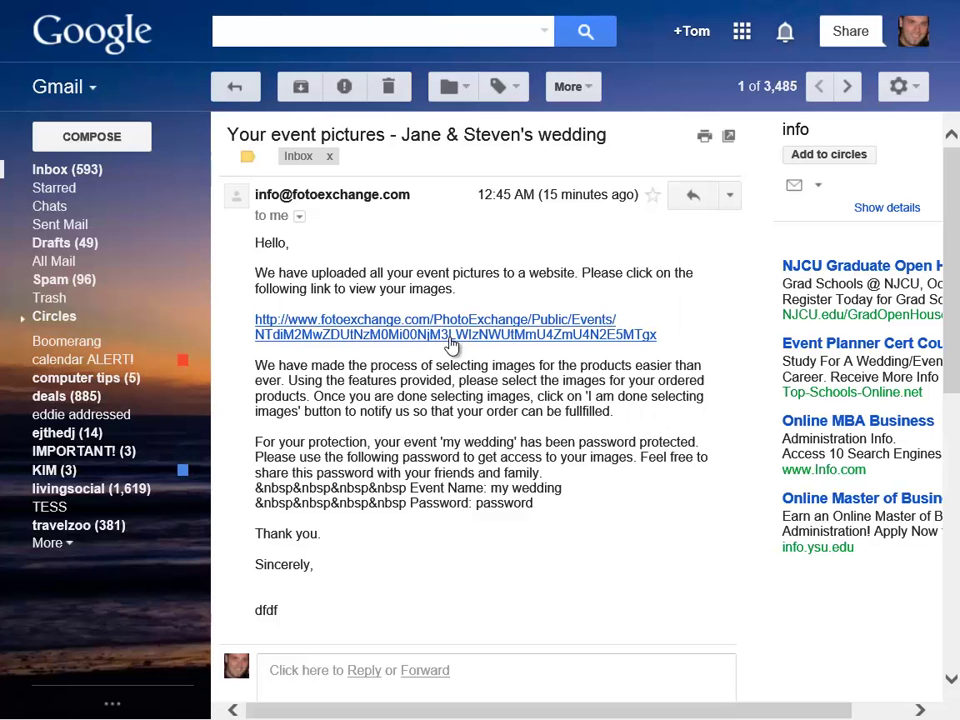
pyautogui.doubleClick(488, 505)
pyautogui.moveTo(505, 503); pyautogui.dragTo(462, 357)
# - Enter the event password and submit it to unlock the 50-picture 'my wedding' gallery
pyautogui.hotkey('alt', 'Tab')
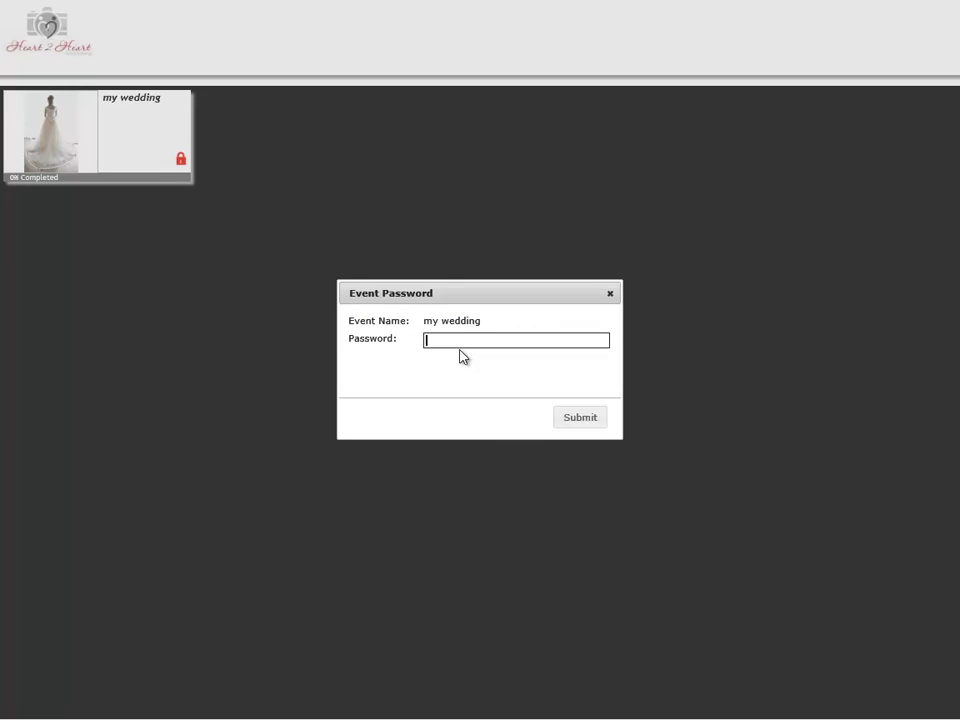
pyautogui.write('password')
pyautogui.click(570, 422)
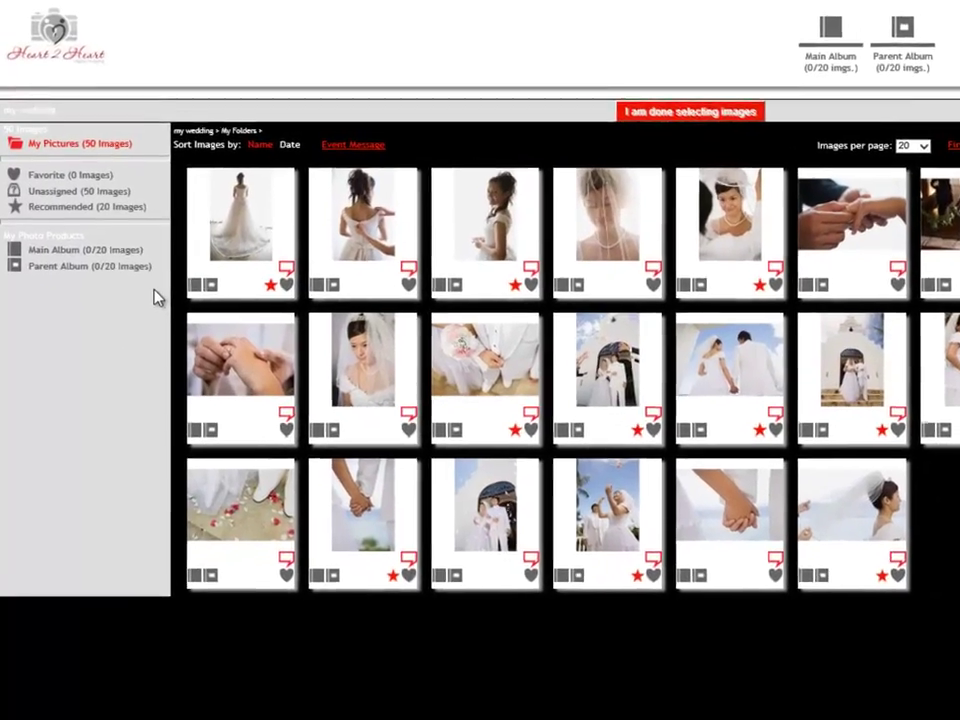
pyautogui.moveTo(130, 260); pyautogui.dragTo(3, 101)
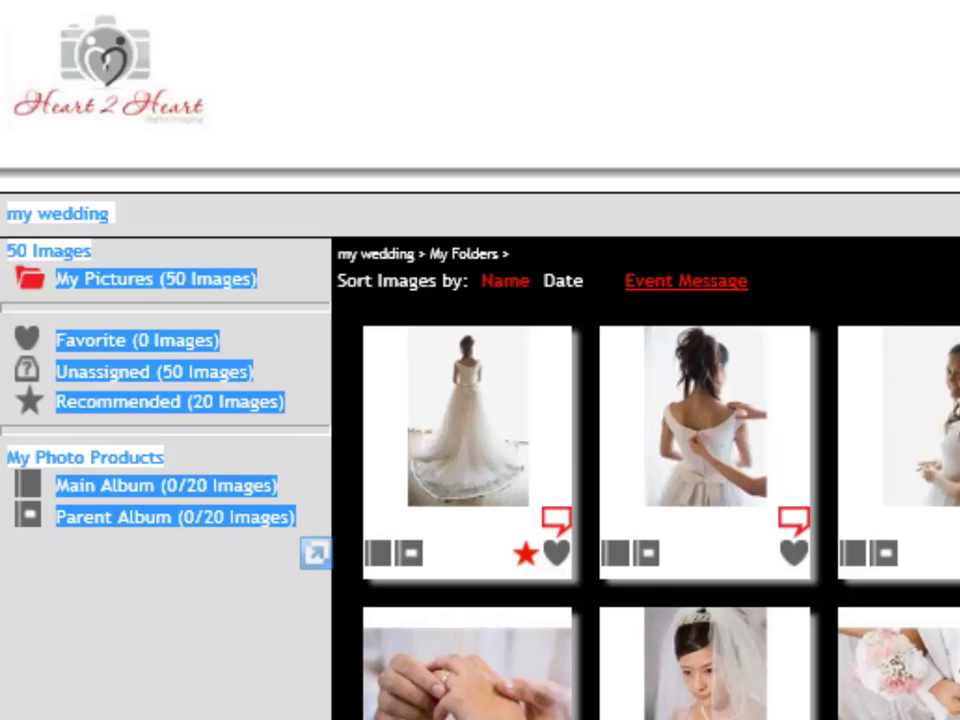
# - Favourite the first two photos, check the Favorite category shows 2, then return to all pictures
pyautogui.click(552, 571)
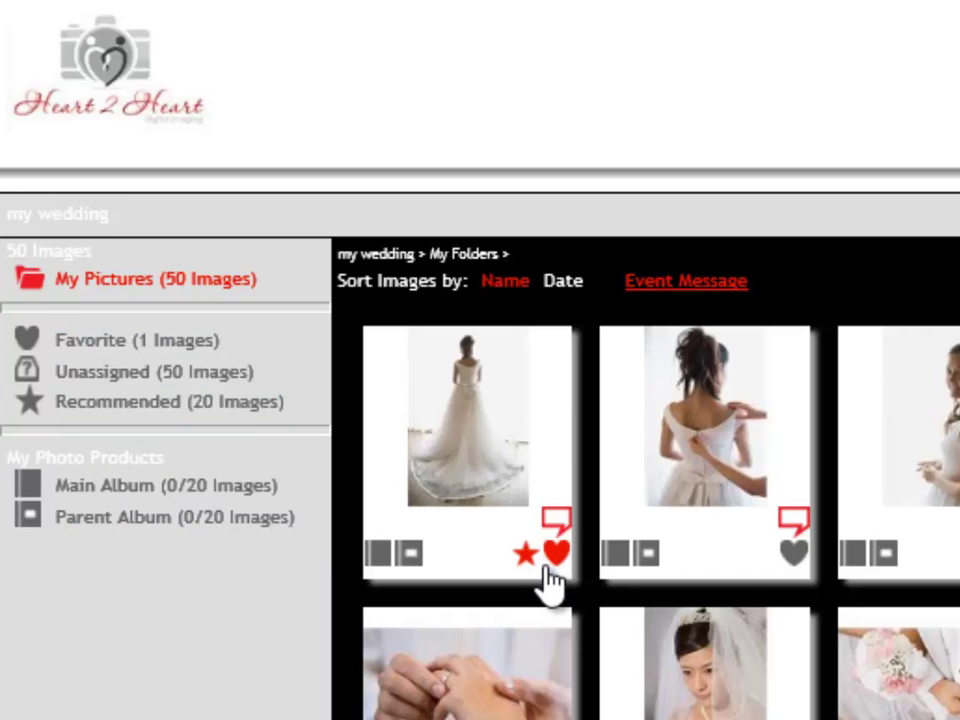
pyautogui.click(792, 551)
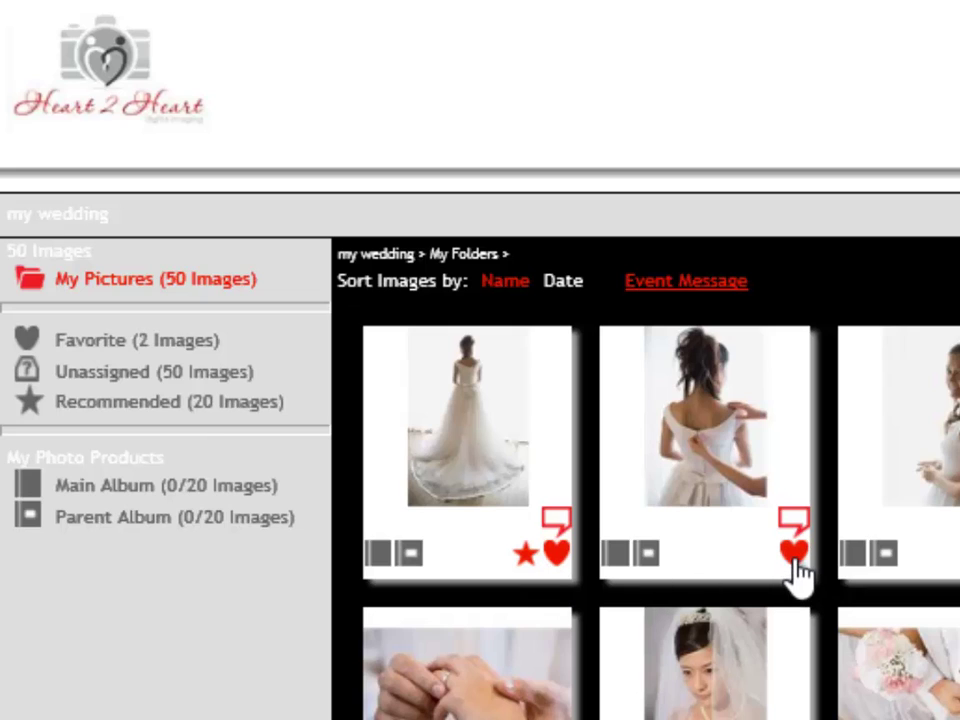
pyautogui.click(97, 345)
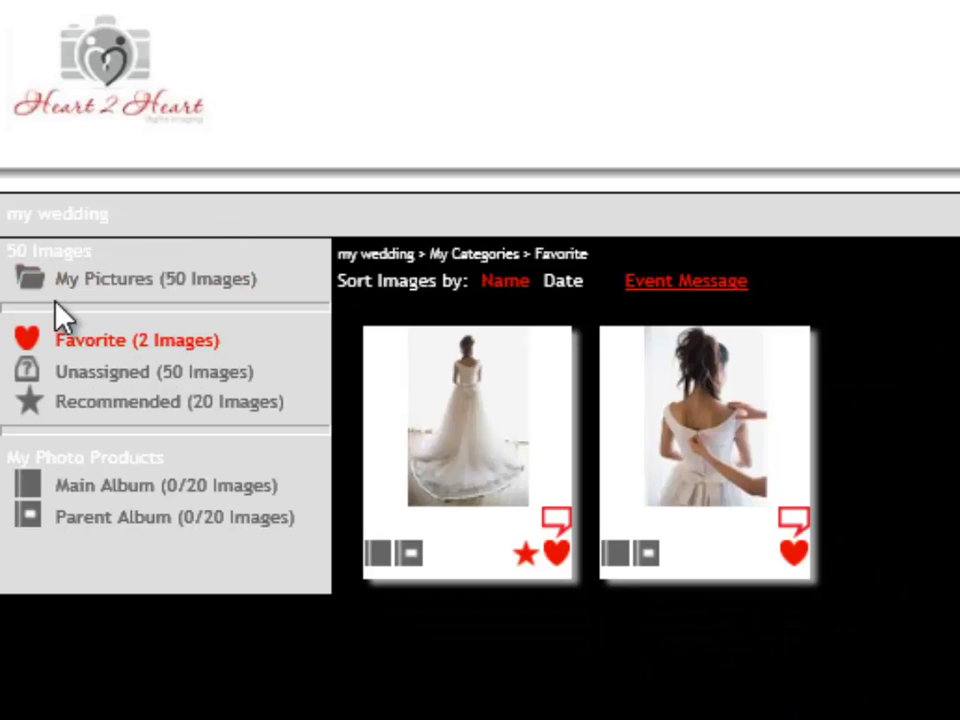
pyautogui.click(108, 292)
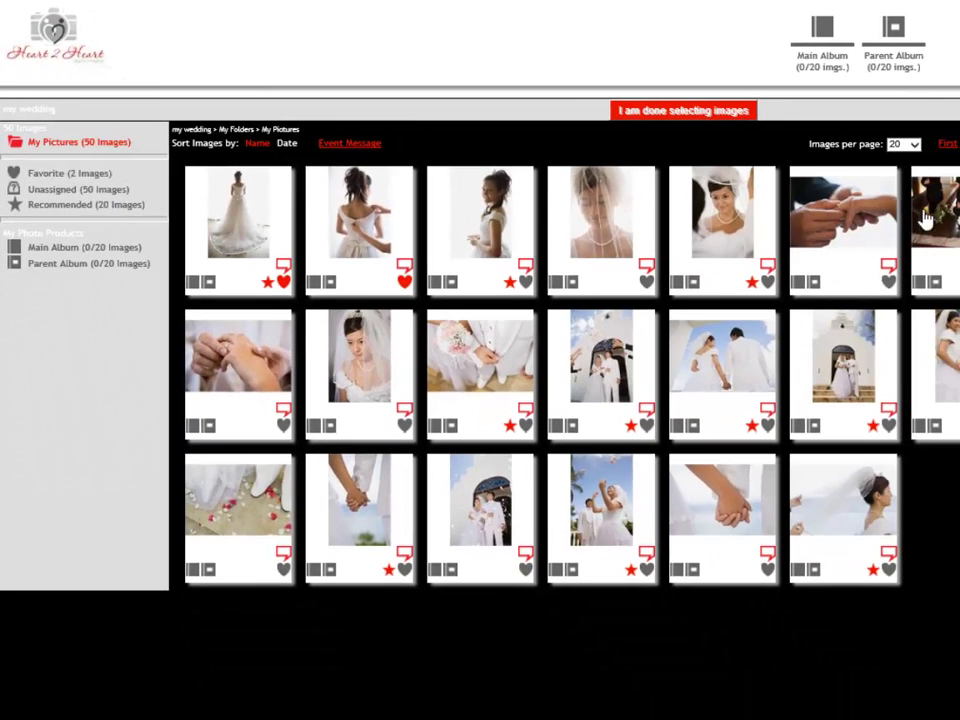
# - Show 50 images per page and filter the gallery to the 20 Recommended photos
pyautogui.click(906, 146)
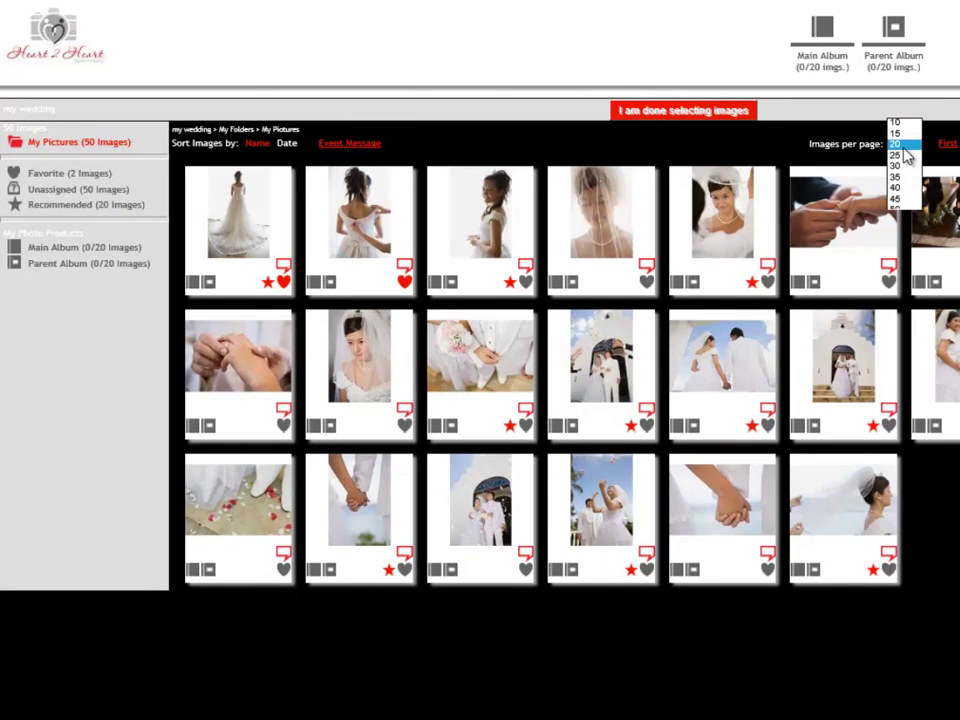
pyautogui.click(900, 210)
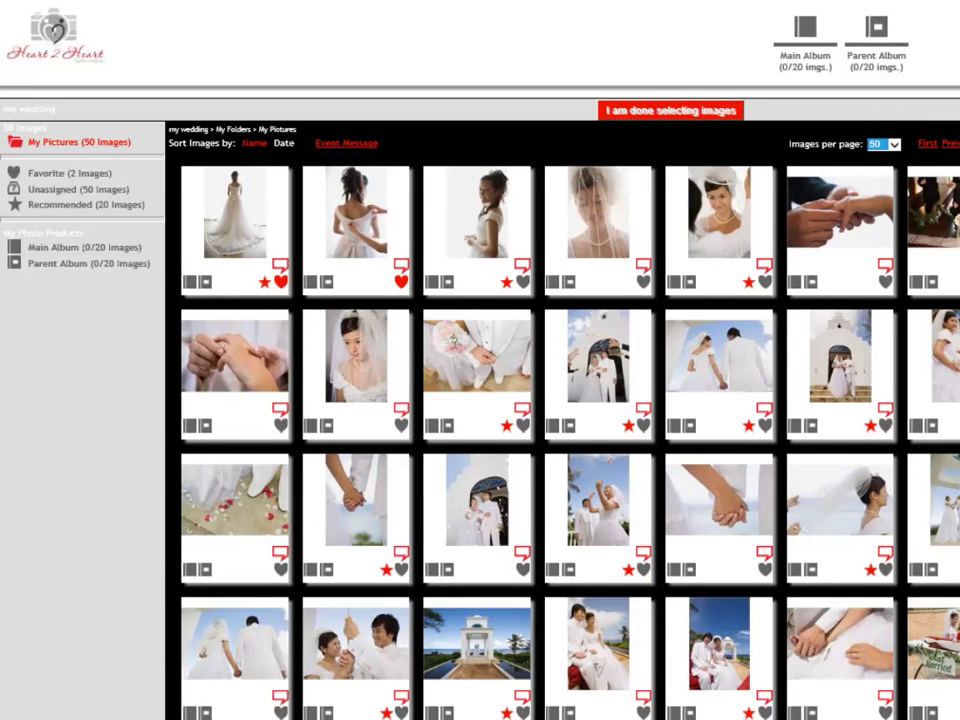
pyautogui.scroll(-10, 560, 420)
pyautogui.scroll(9, 560, 420)
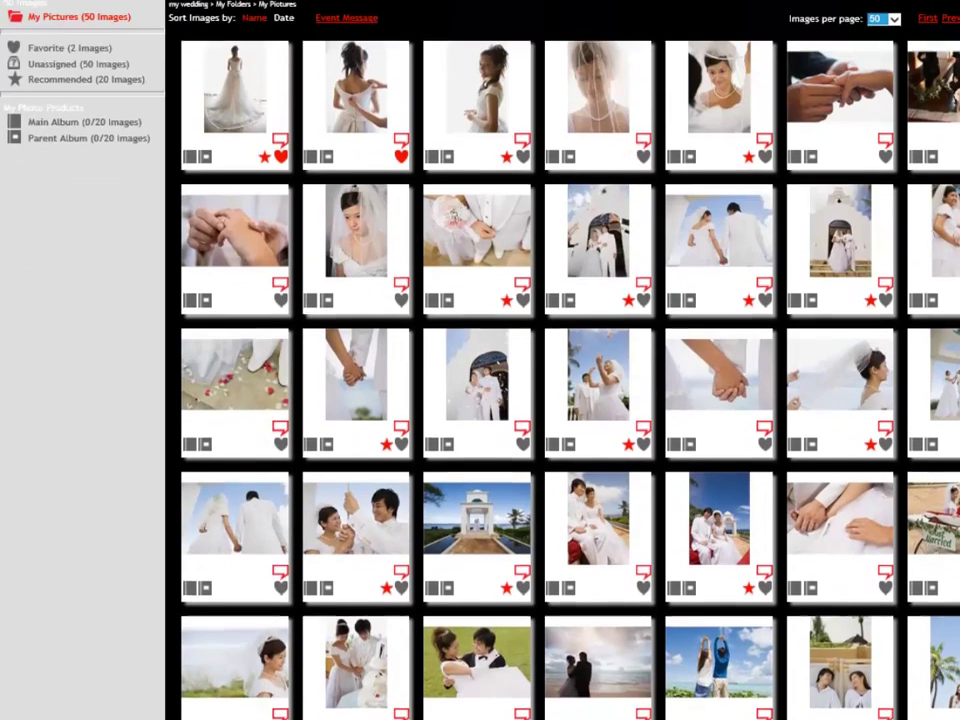
pyautogui.scroll(3, 480, 400)
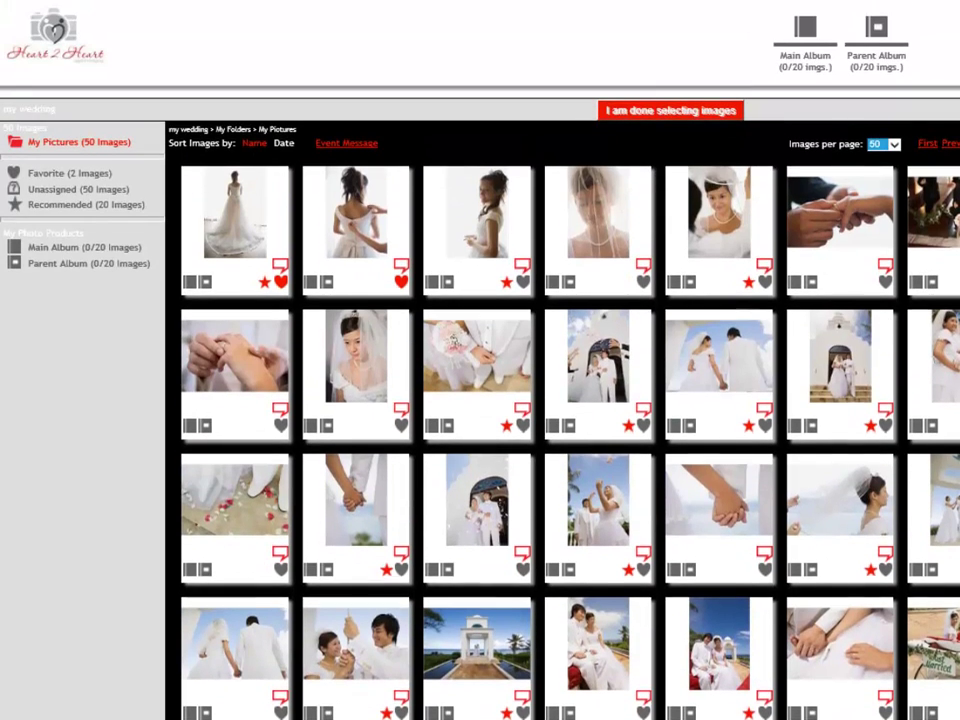
pyautogui.click(93, 206)
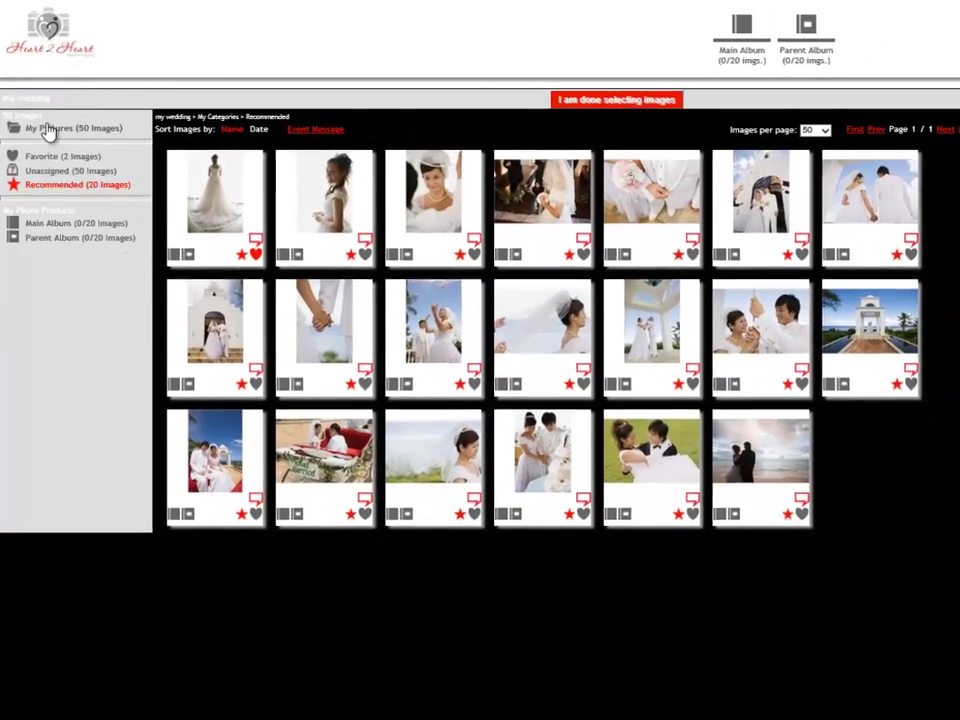
# - Return to My Pictures (50 Images) to show every event photo
pyautogui.click(40, 130)
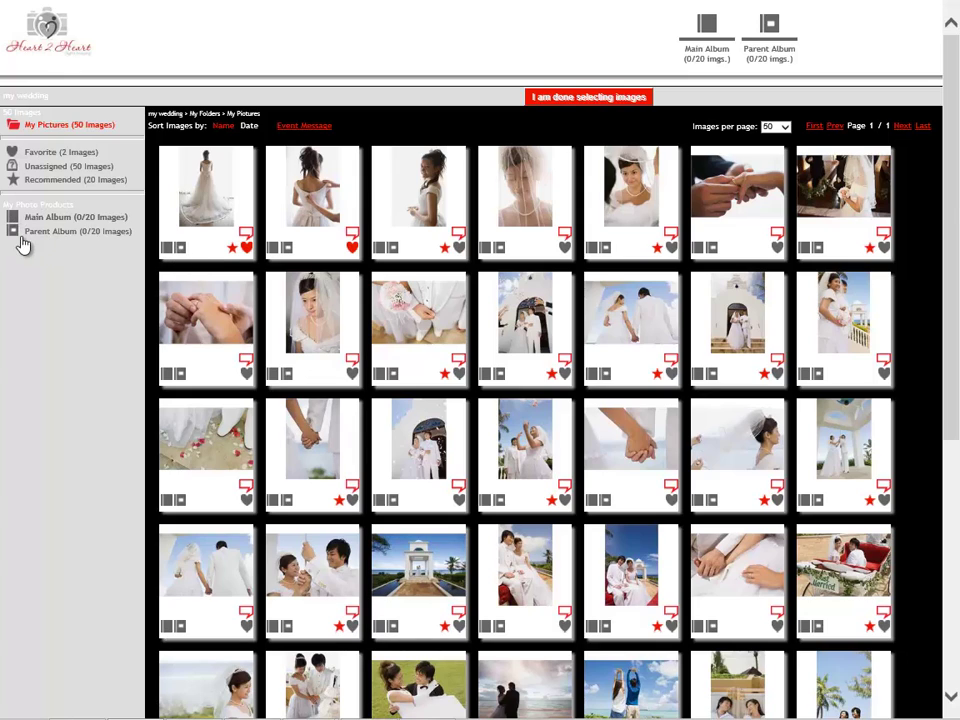
# - Add photos 1, 3 and 4 to the Main Album and three photos to the Parent Album, then enlarge the first
pyautogui.click(165, 248)
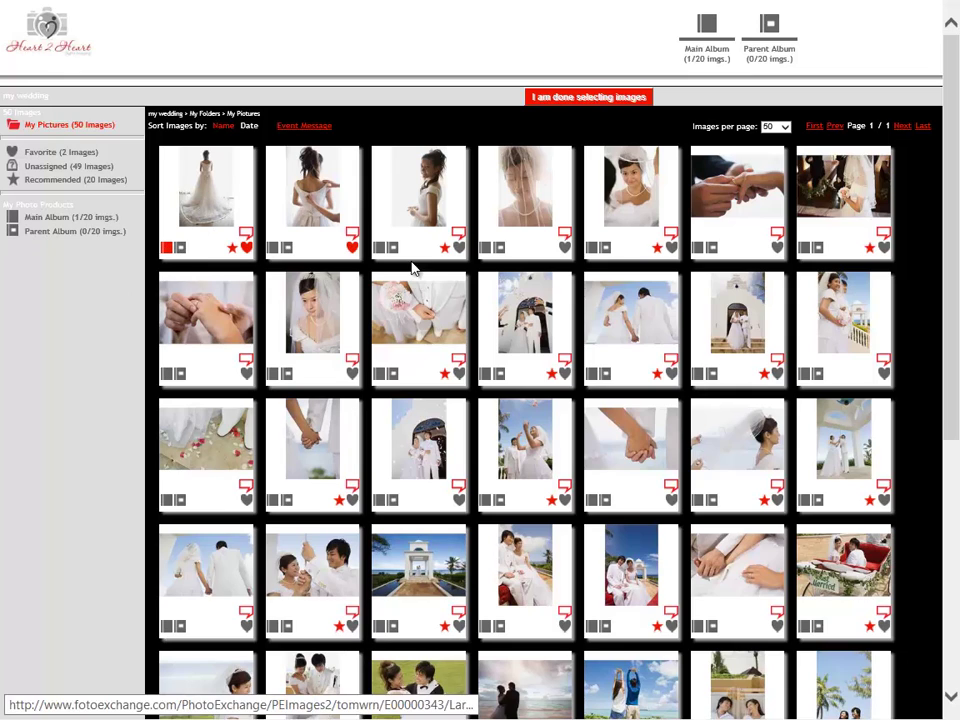
pyautogui.click(378, 248)
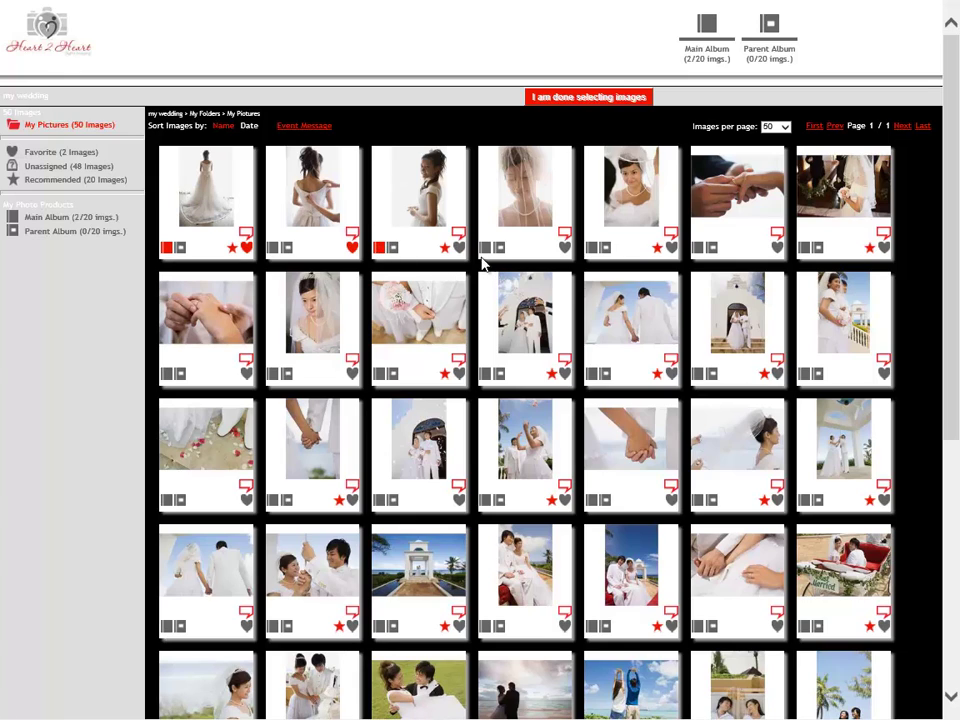
pyautogui.click(485, 248)
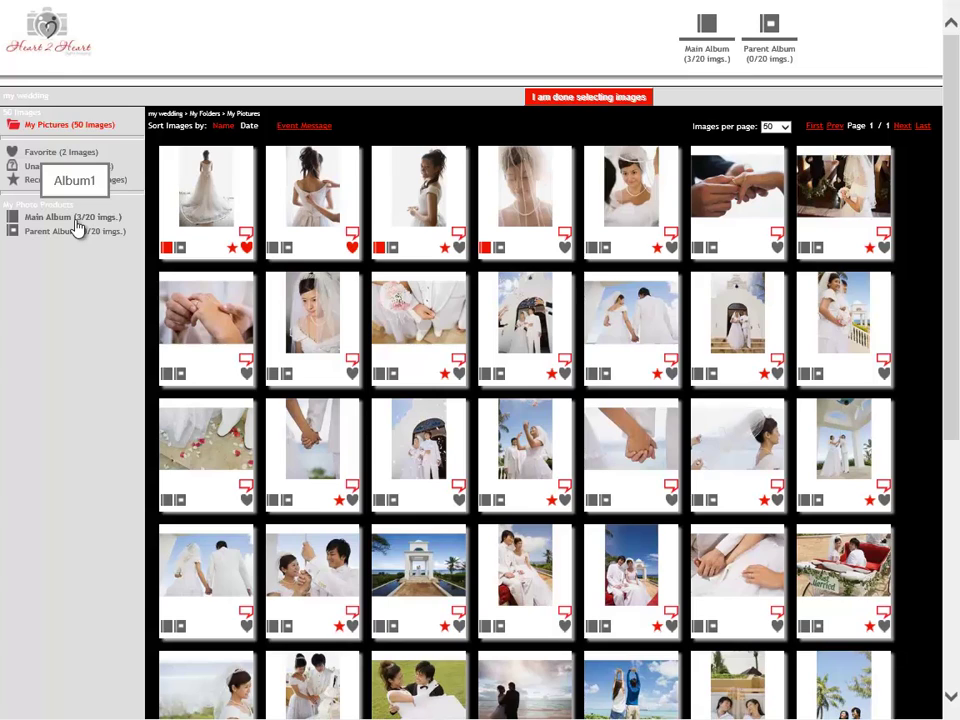
pyautogui.click(289, 250)
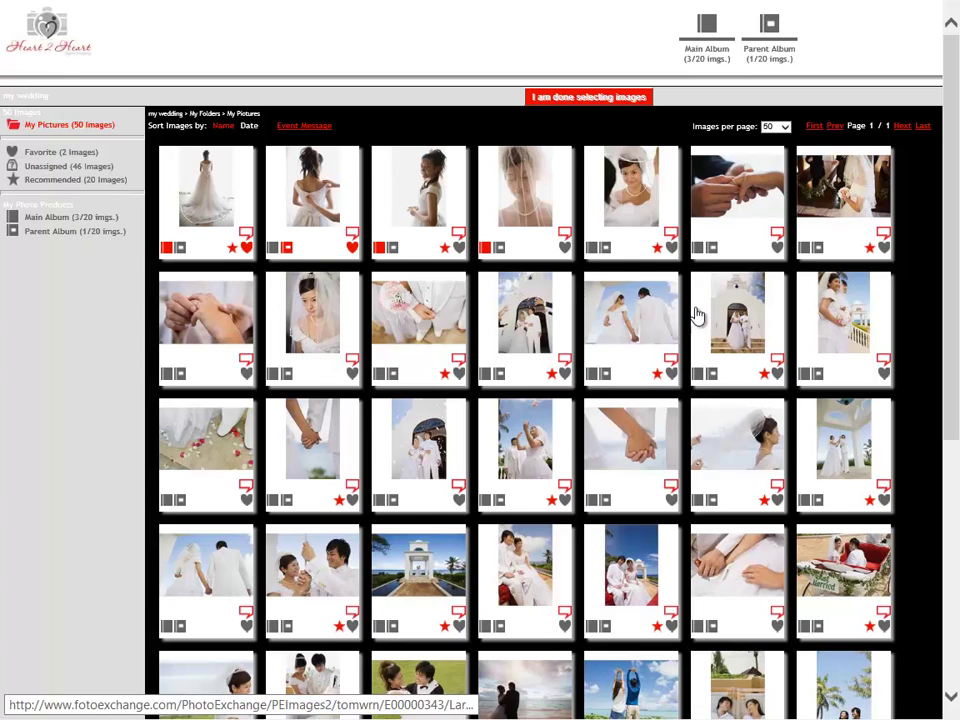
pyautogui.click(500, 248)
pyautogui.click(500, 249)
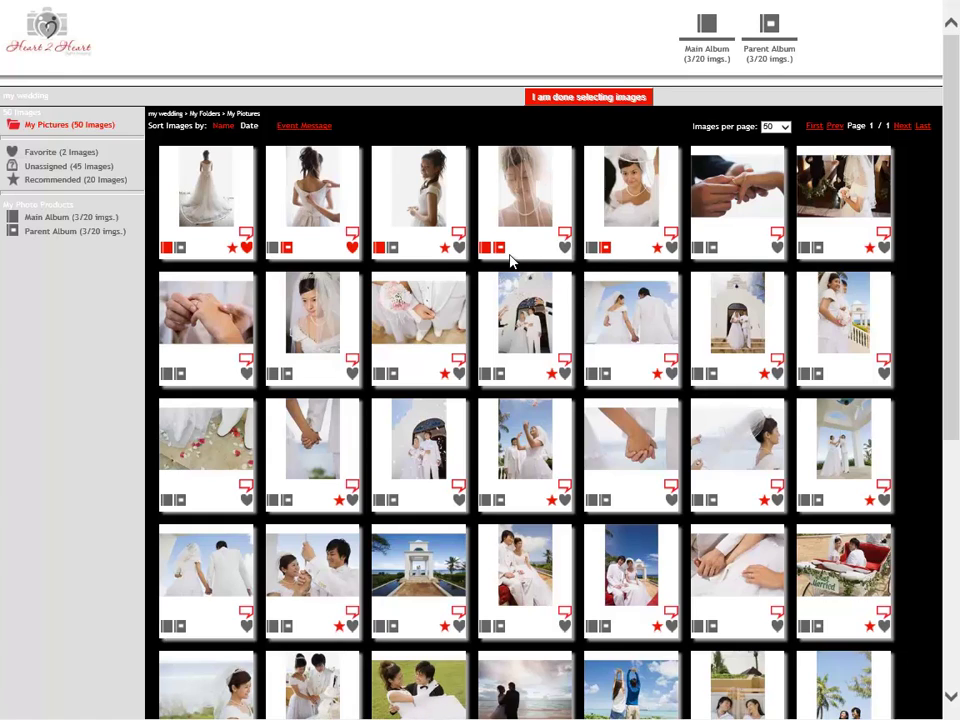
pyautogui.click(210, 203)
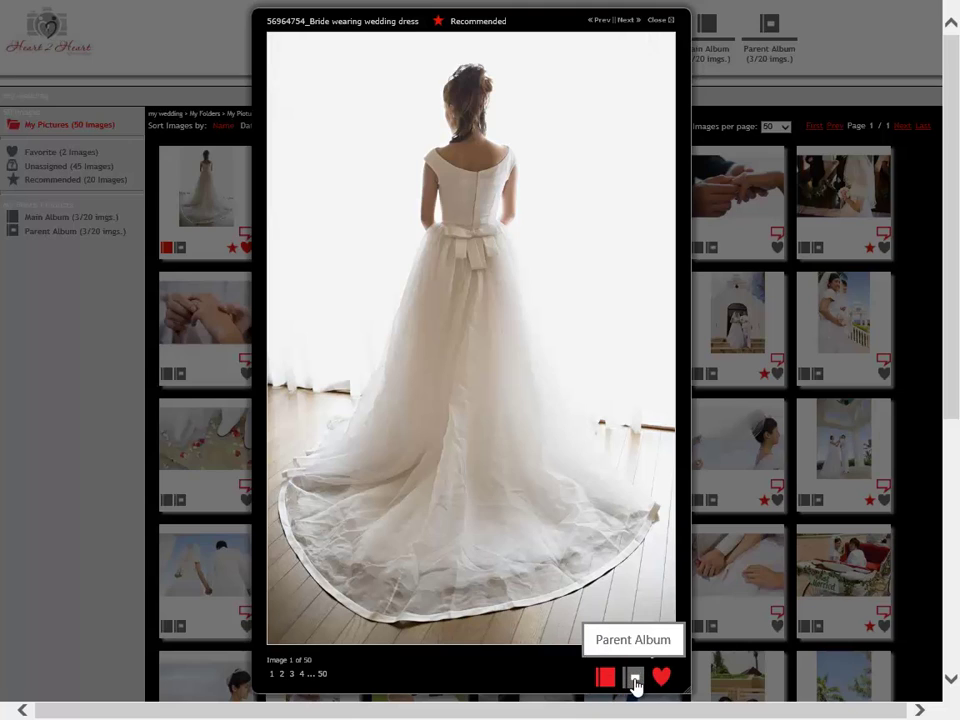
# - Unfavourite an early photo and move the wedding dress photo from the Main Album to favourites
pyautogui.click(571, 617)
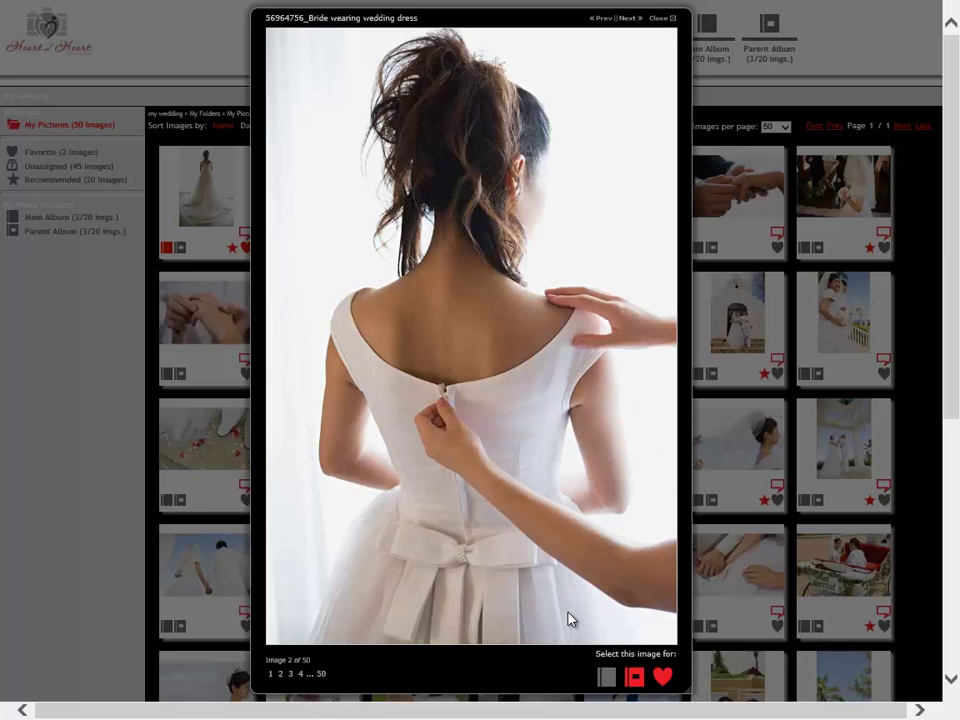
pyautogui.click(568, 618)
pyautogui.press('Left')
pyautogui.press('Left')
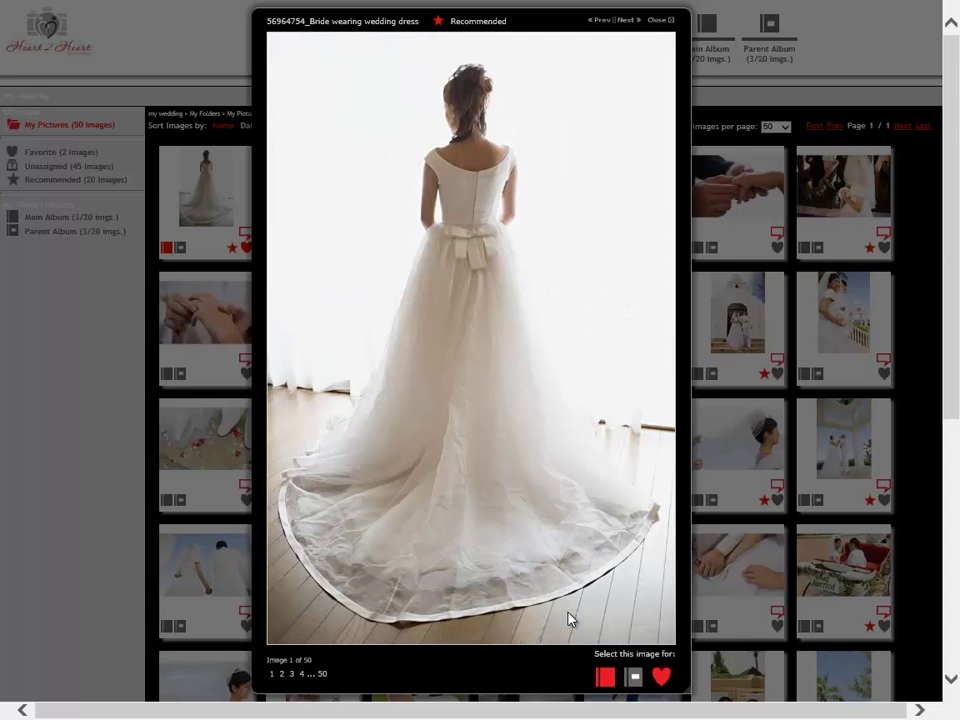
pyautogui.click(660, 678)
pyautogui.click(606, 678)
pyautogui.click(663, 682)
# - Add the veil-lifting, ring, image 7 and image 11 photos to the Main and Parent Albums
pyautogui.press('Right')
pyautogui.press('Right')
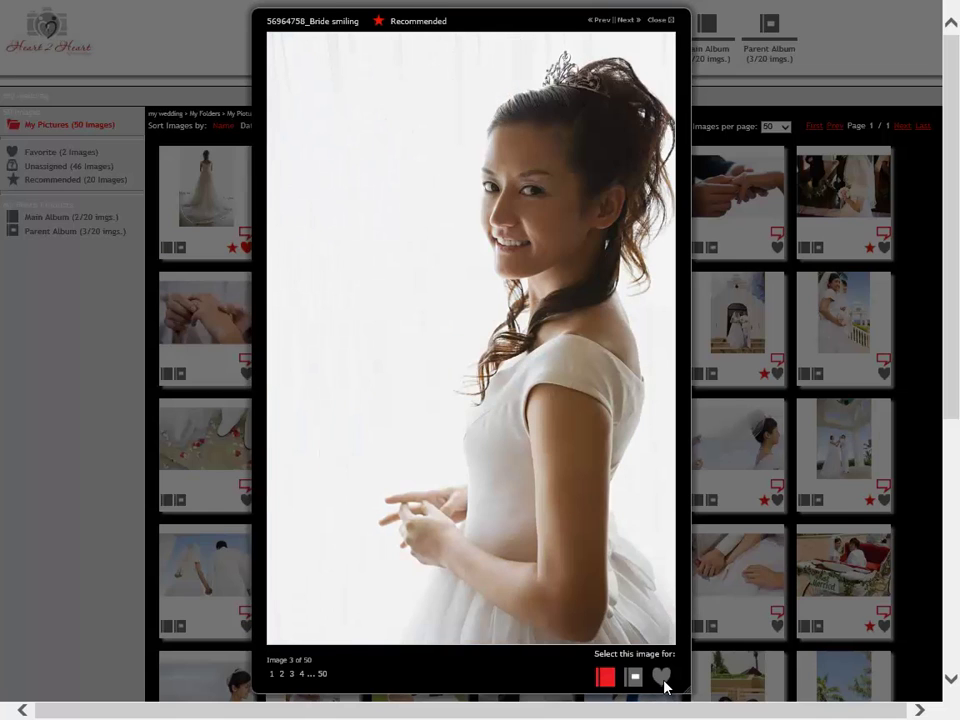
pyautogui.press('Right')
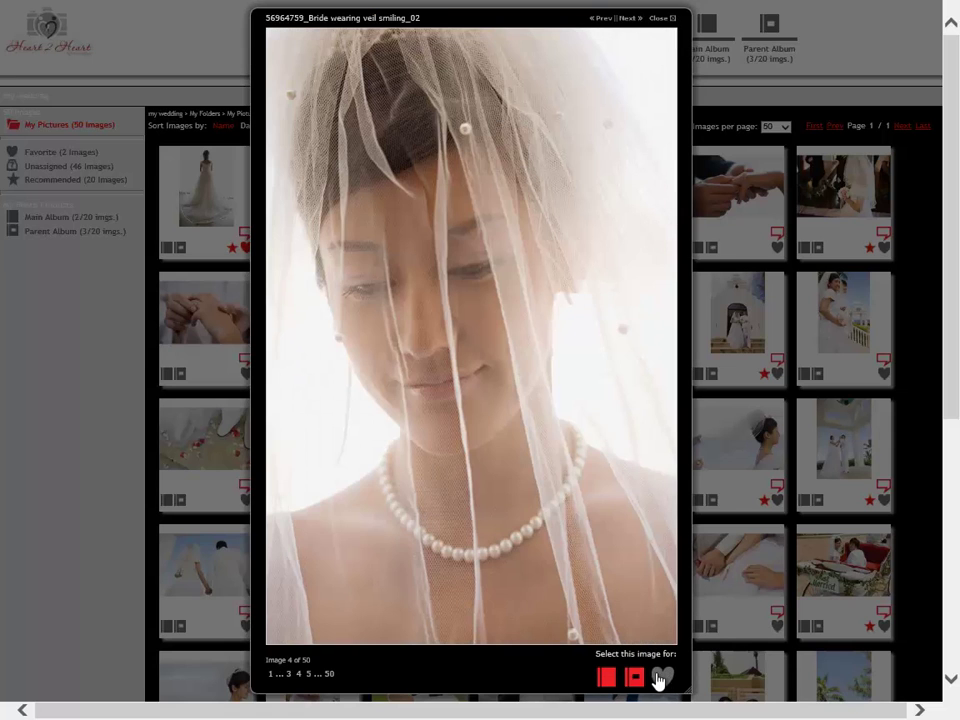
pyautogui.press('Right')
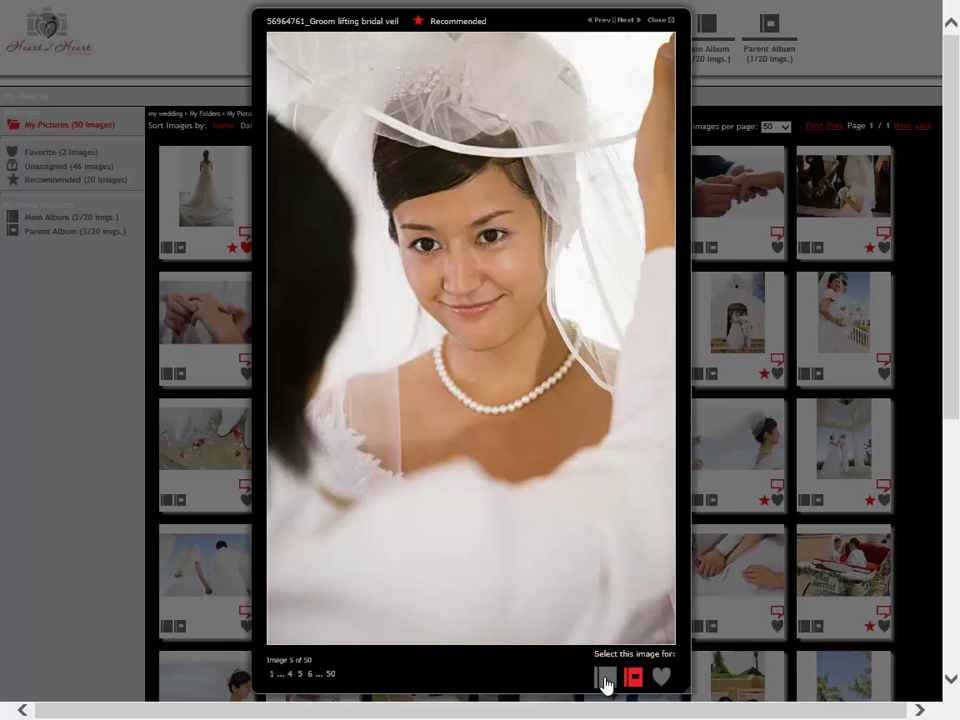
pyautogui.click(605, 681)
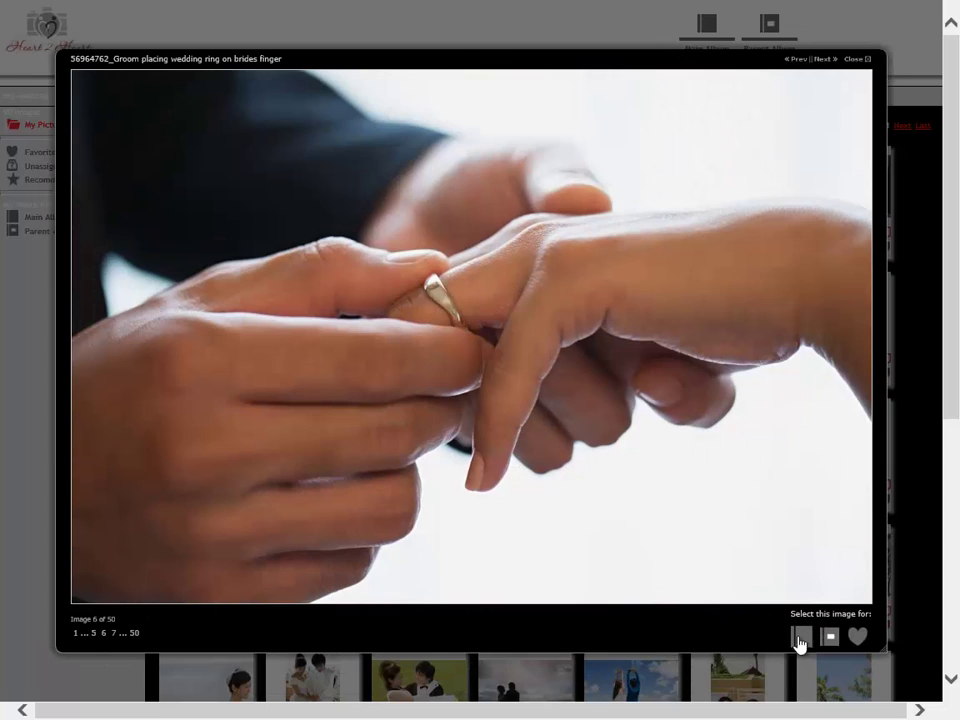
pyautogui.click(835, 642)
pyautogui.click(801, 640)
pyautogui.click(829, 642)
pyautogui.click(829, 642)
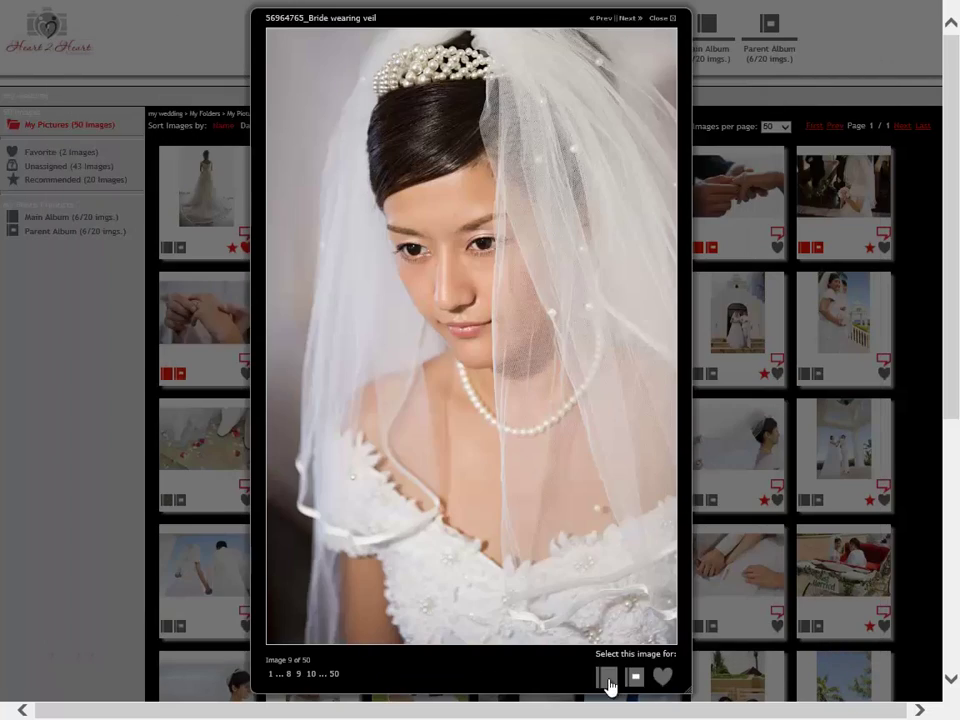
pyautogui.press('Right')
pyautogui.press('Right')
pyautogui.click(606, 675)
pyautogui.click(634, 675)
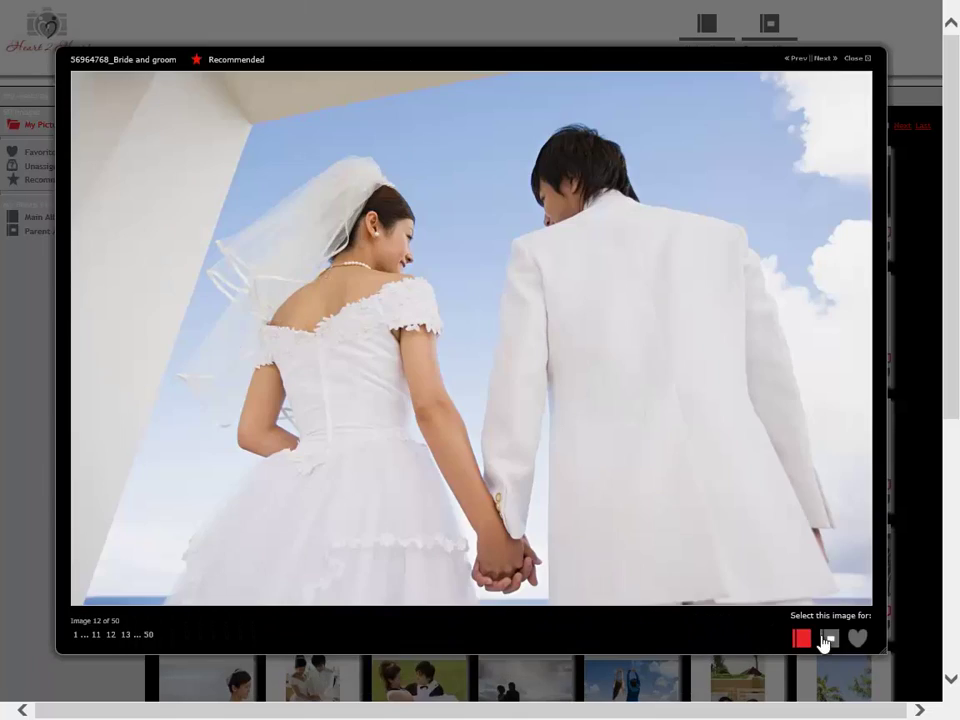
pyautogui.click(828, 638)
# - Assign images 13 to 21, including the confetti, bouquet toss and church bell photos, to the albums
pyautogui.click(606, 678)
pyautogui.click(634, 677)
pyautogui.click(596, 677)
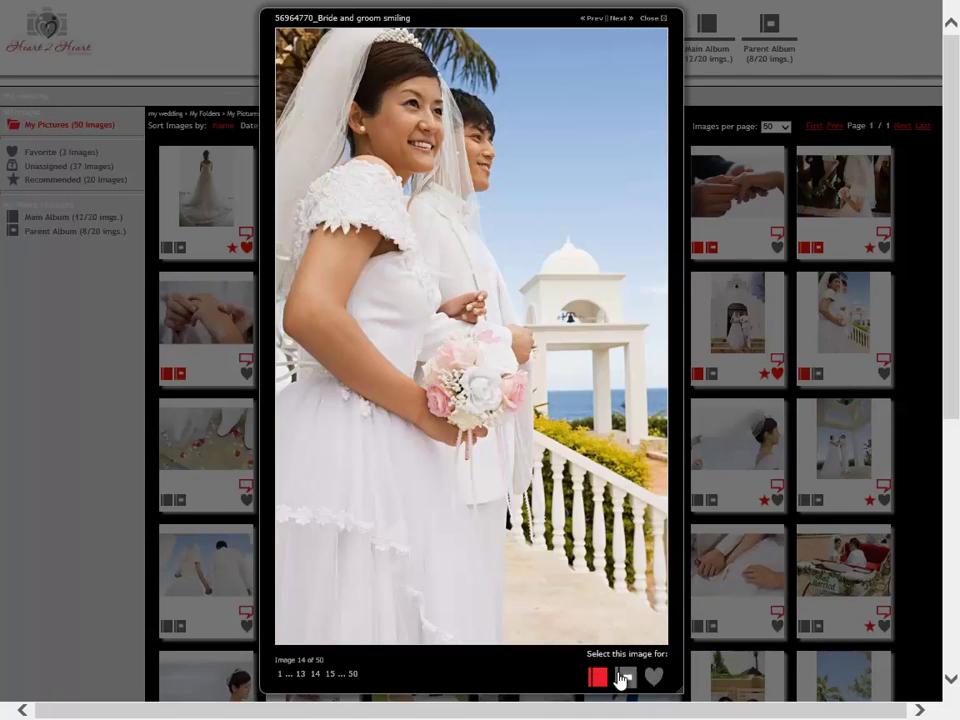
pyautogui.click(624, 676)
pyautogui.click(801, 636)
pyautogui.click(829, 636)
pyautogui.click(607, 679)
pyautogui.click(634, 677)
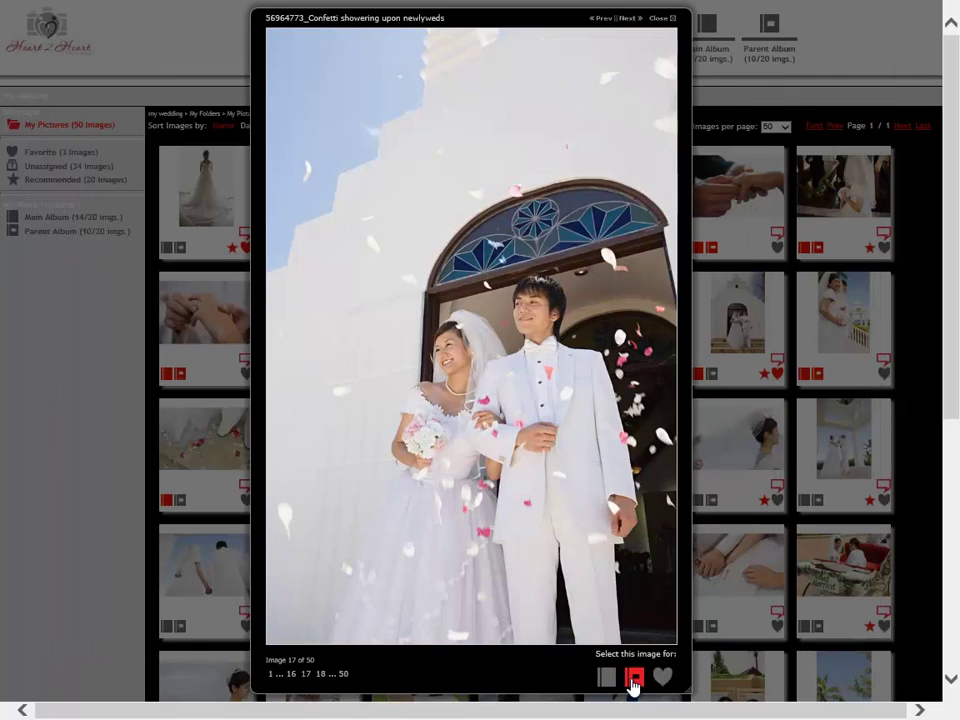
pyautogui.click(606, 678)
pyautogui.click(634, 678)
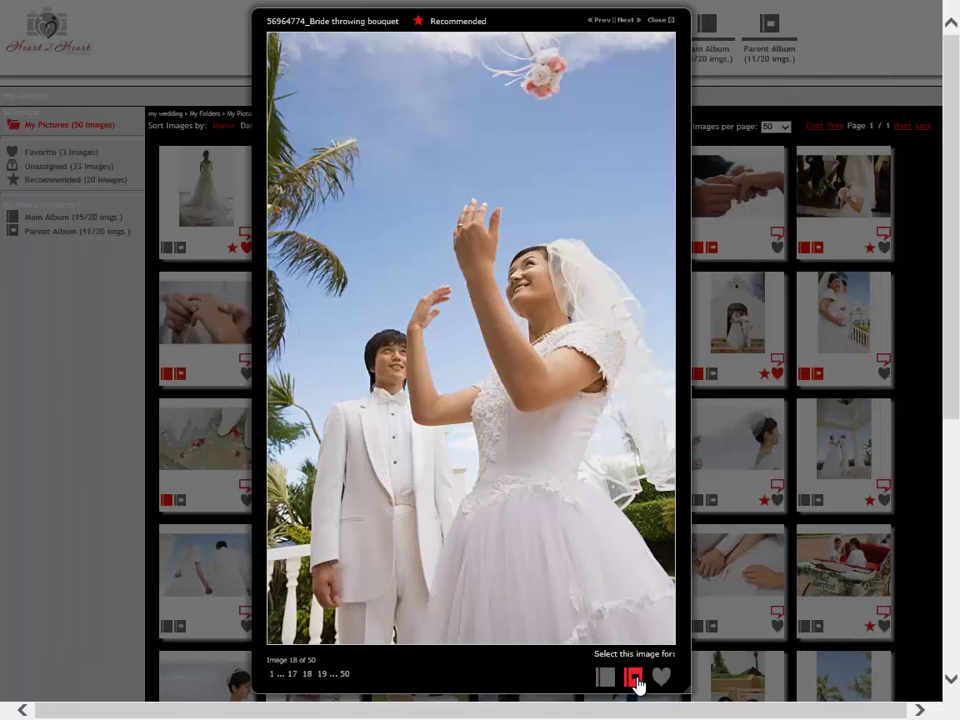
pyautogui.click(606, 678)
pyautogui.click(801, 636)
pyautogui.click(801, 636)
pyautogui.click(606, 677)
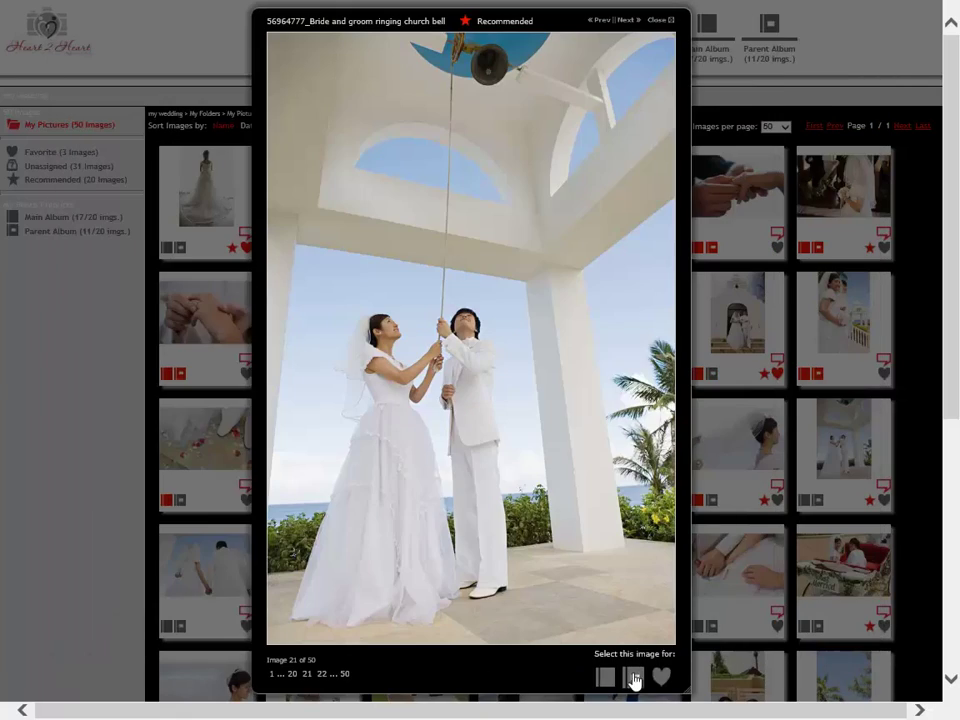
# - Assign images 22 to 28 until both albums reach 20/20, then close the viewer
pyautogui.click(634, 677)
pyautogui.click(801, 636)
pyautogui.click(829, 636)
pyautogui.click(801, 636)
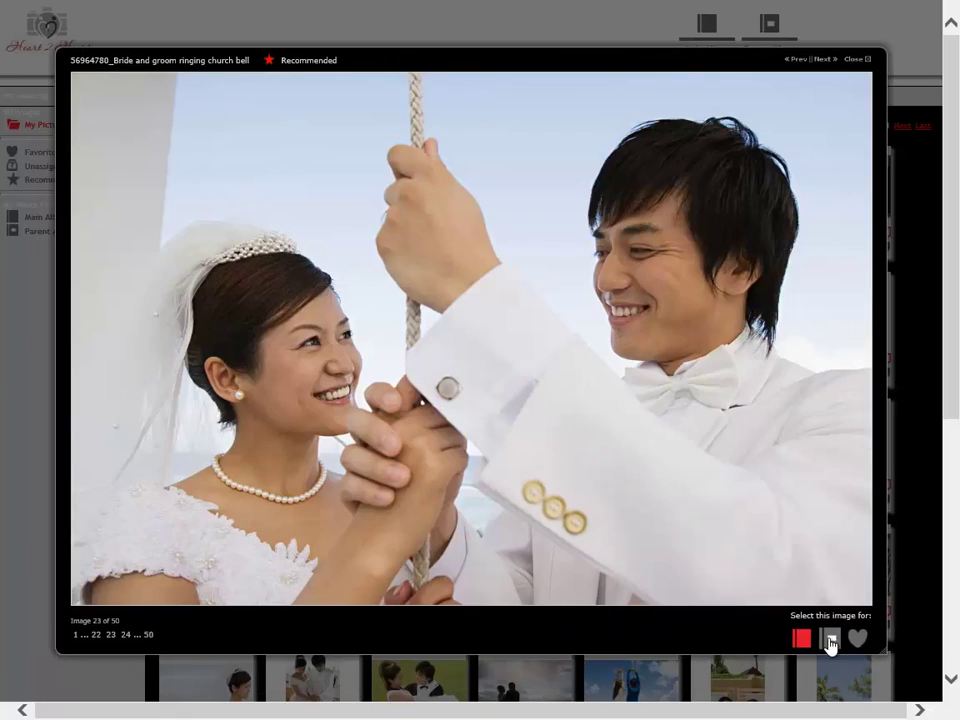
pyautogui.click(829, 636)
pyautogui.click(829, 640)
pyautogui.click(634, 676)
pyautogui.click(634, 676)
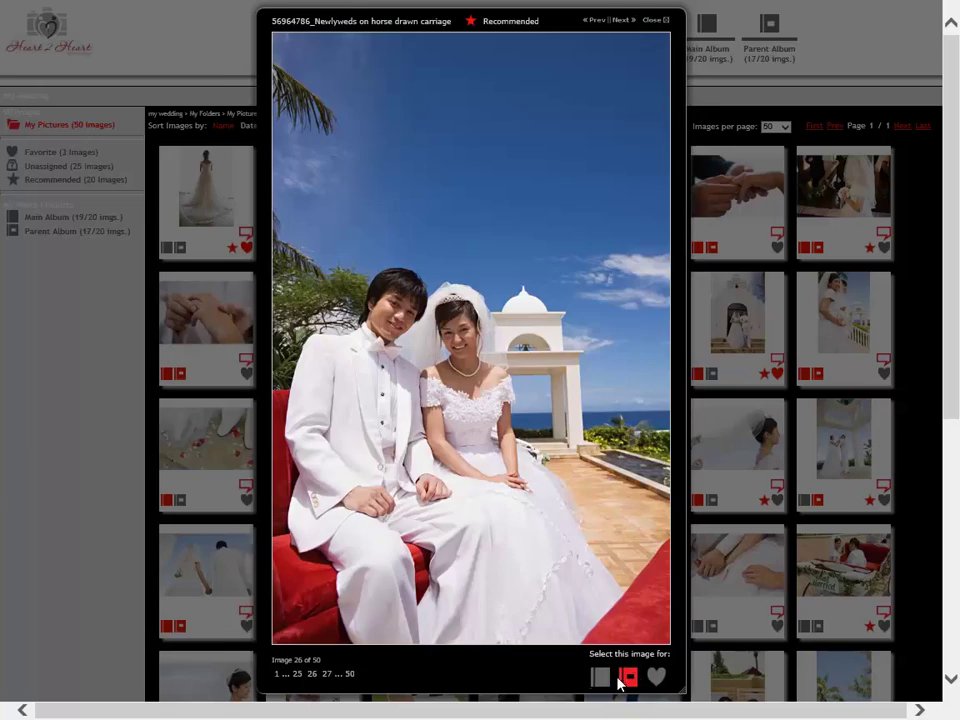
pyautogui.click(634, 676)
pyautogui.click(832, 642)
pyautogui.click(830, 640)
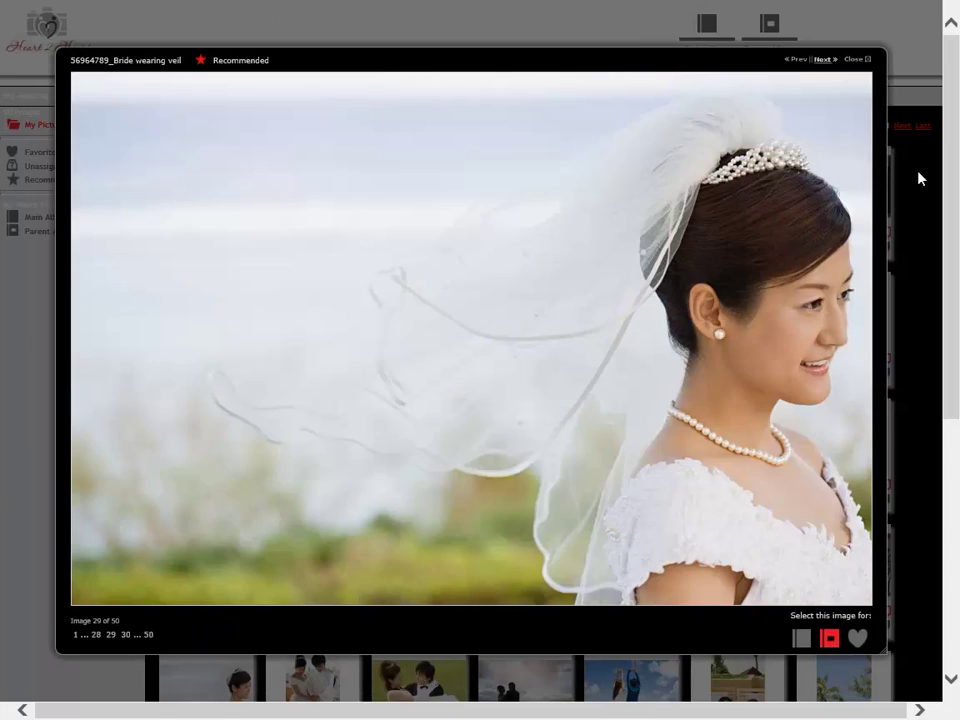
pyautogui.click(855, 59)
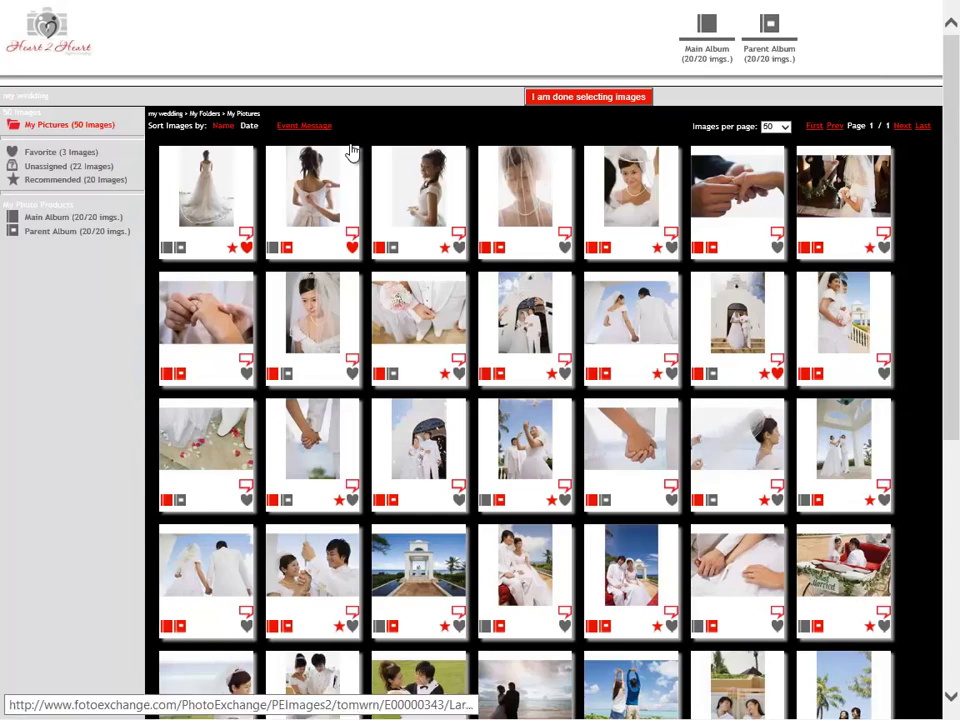
# - Review the Main Album and Parent Album selections, then show the 3 Favorite photos
pyautogui.click(88, 220)
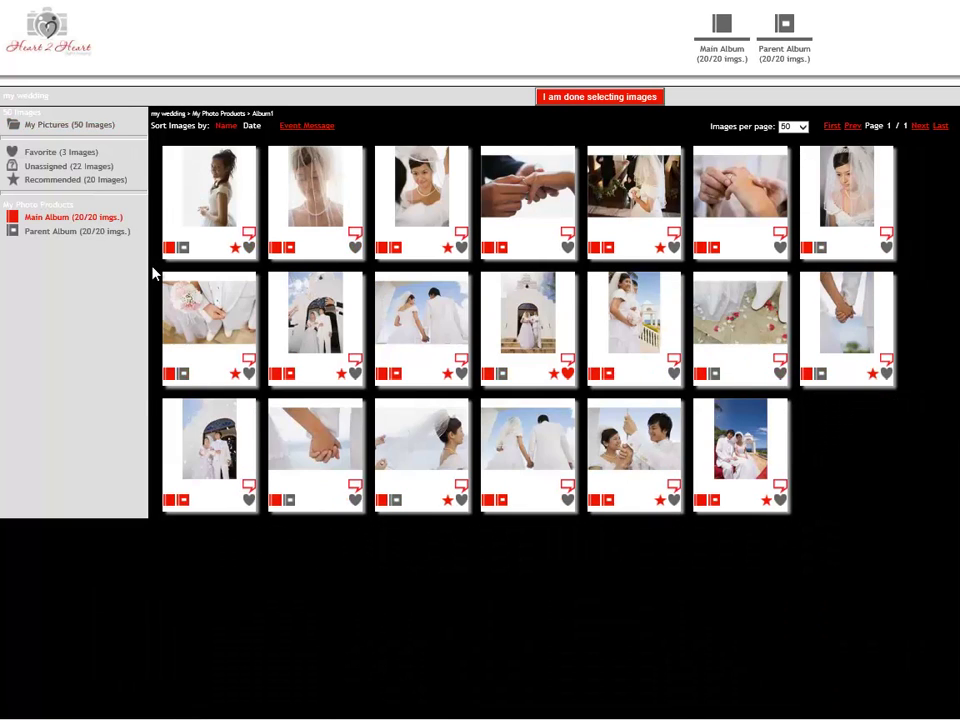
pyautogui.click(63, 234)
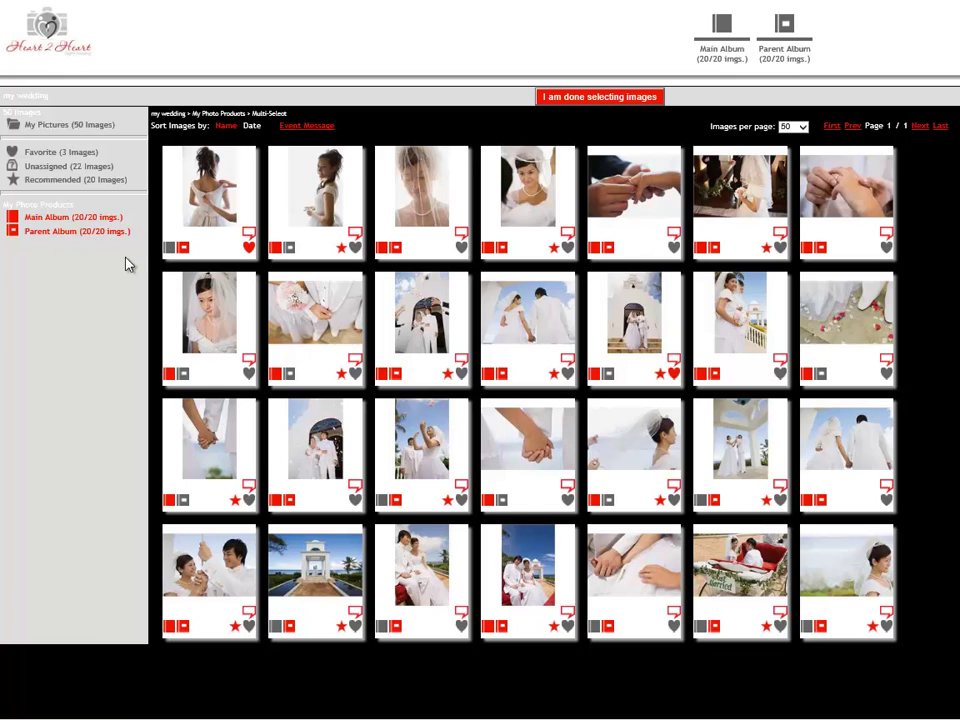
pyautogui.click(60, 156)
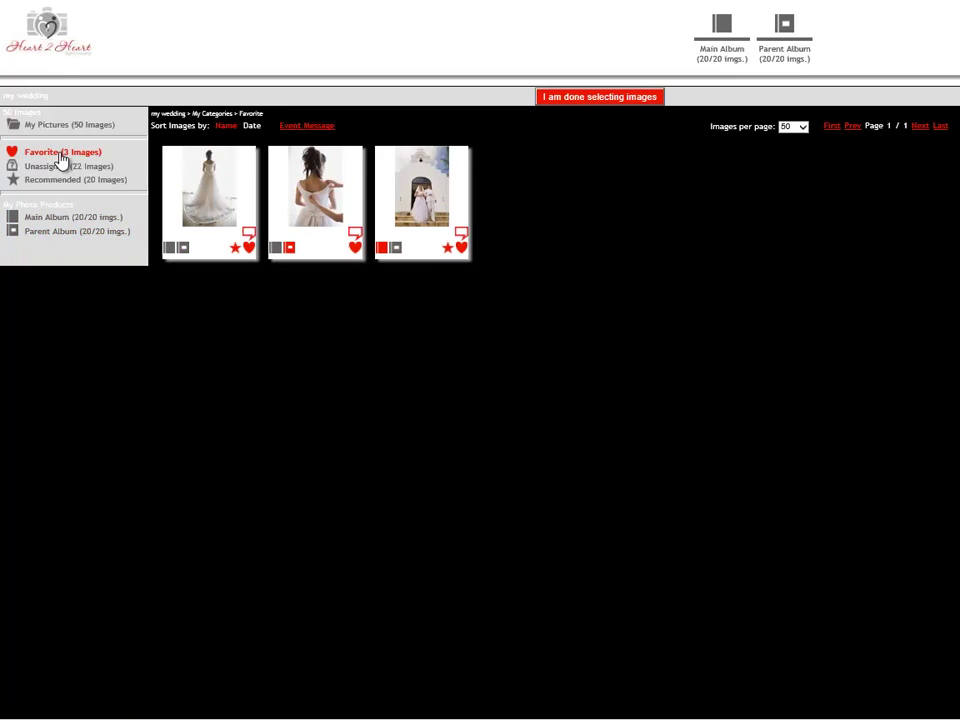
# - After hitting the 20-image limit, remove a church photo from the Main Album, then return to Favorites
pyautogui.click(170, 250)
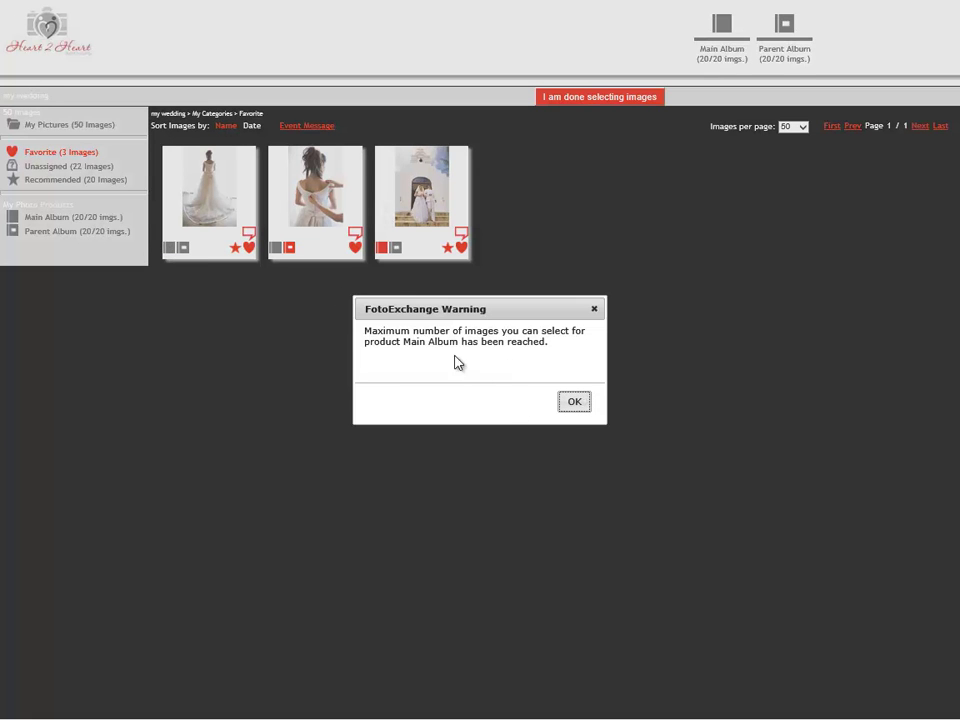
pyautogui.moveTo(364, 331); pyautogui.dragTo(507, 342)
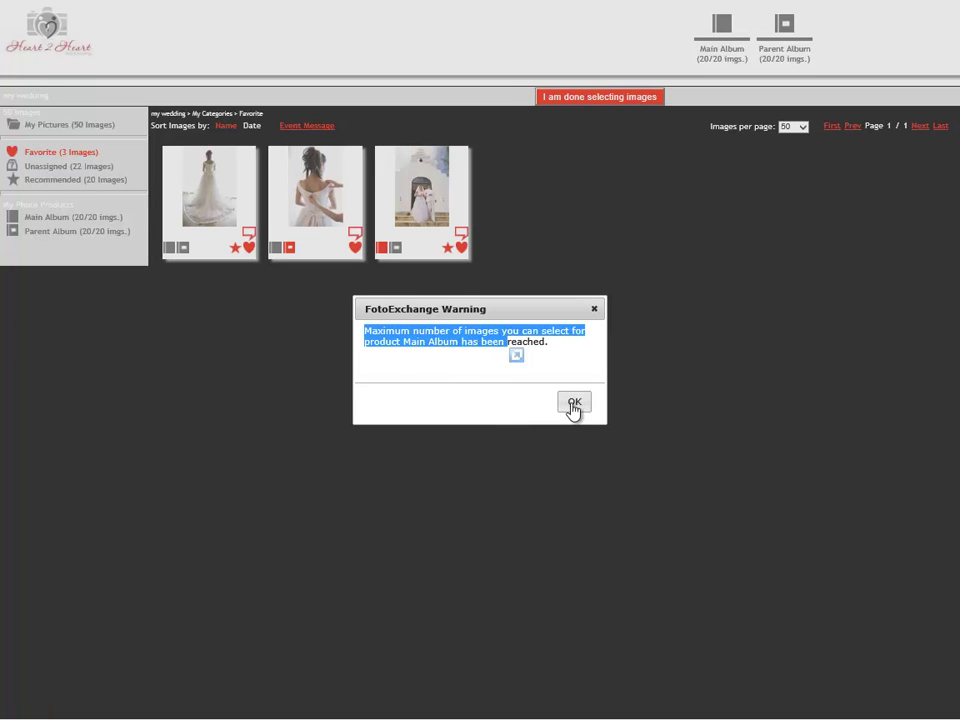
pyautogui.click(572, 405)
pyautogui.click(66, 219)
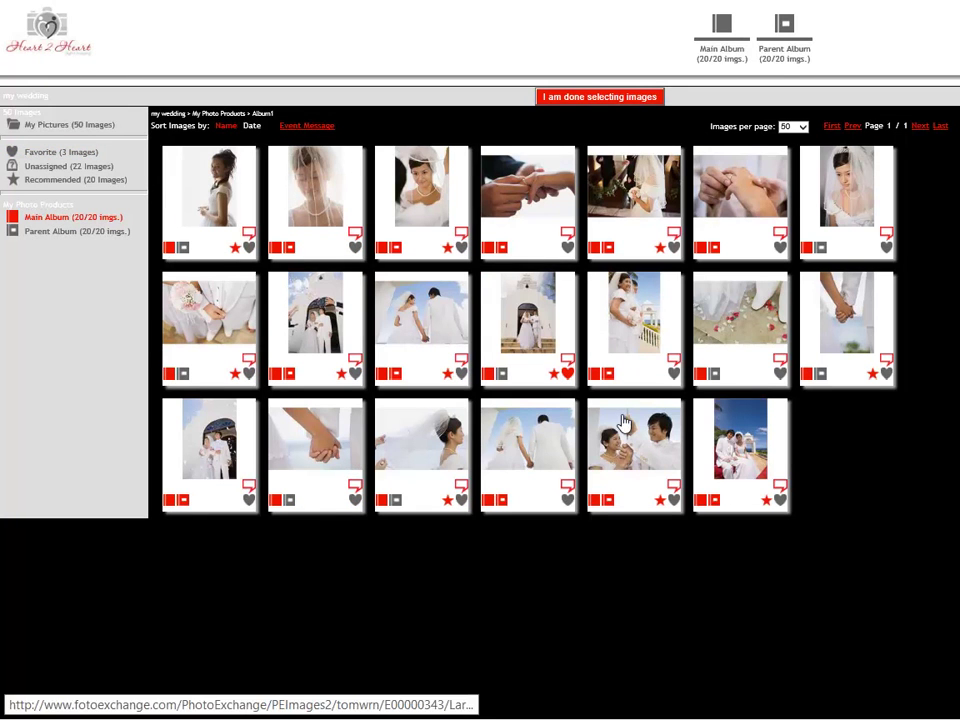
pyautogui.click(484, 376)
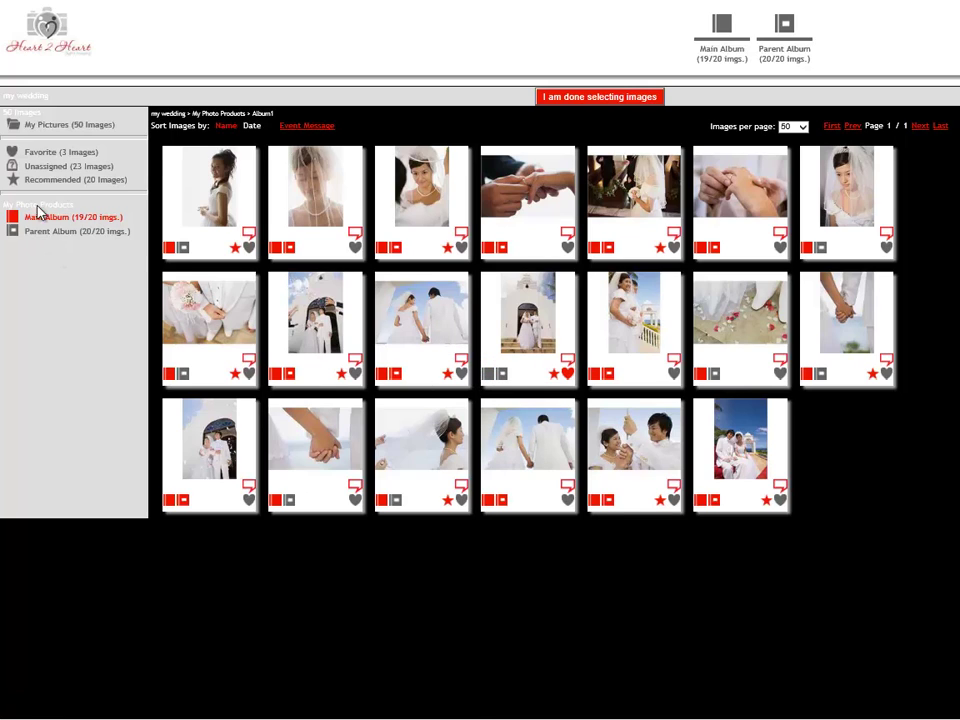
pyautogui.click(46, 154)
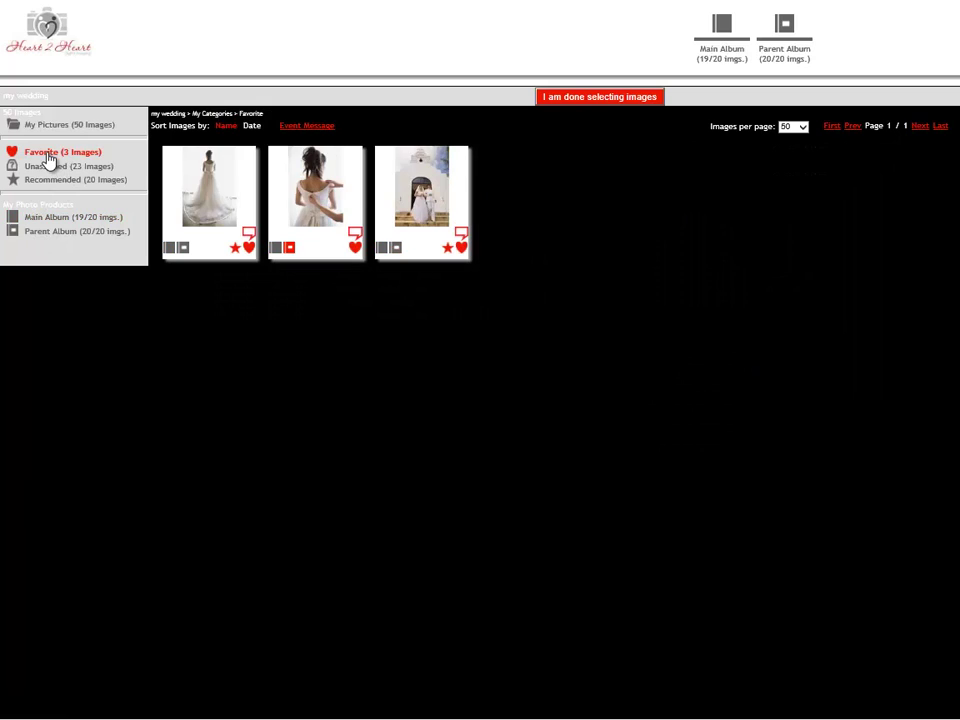
# - Add the bride-in-gown favourite to the Main Album and briefly enlarge the church steps photo
pyautogui.click(170, 250)
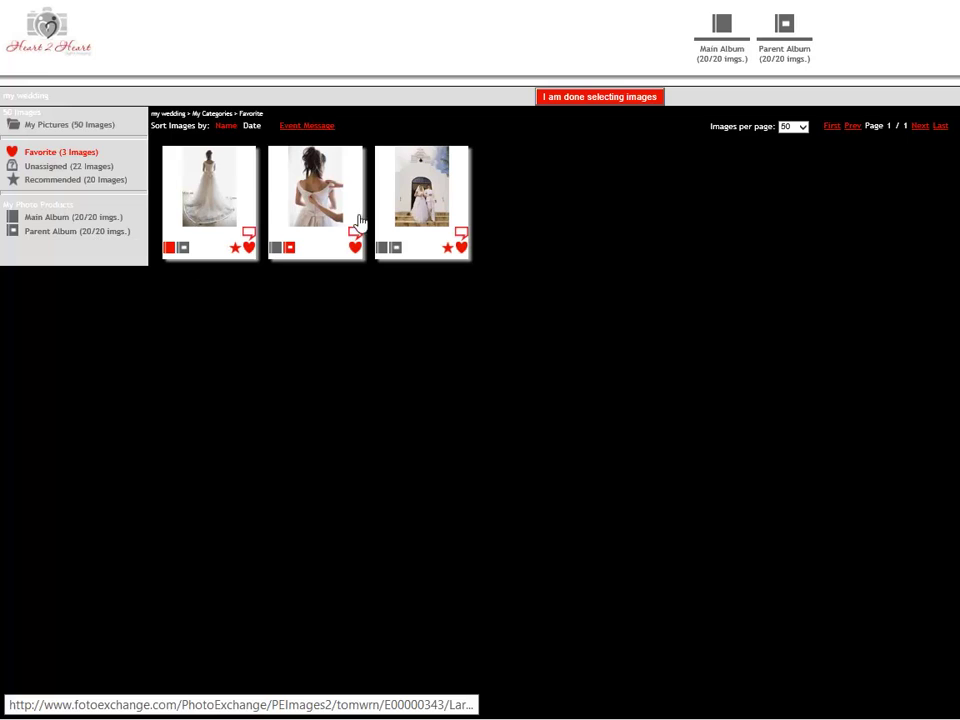
pyautogui.click(426, 208)
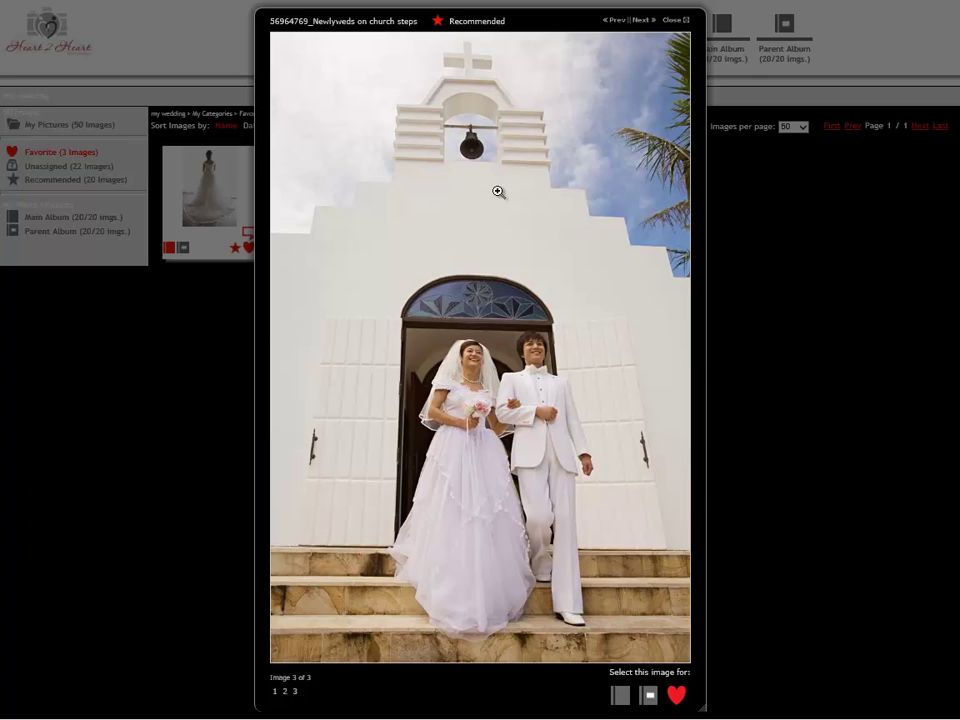
pyautogui.click(494, 372)
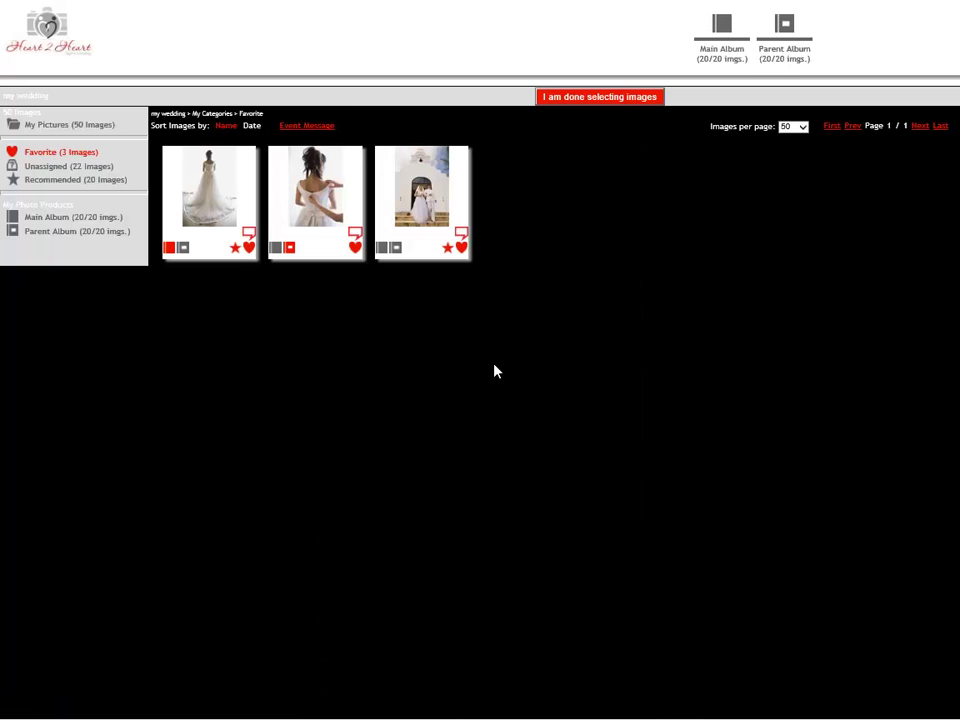
# - Post the message 'please print a 16x20 print of this image. Love it!' on the church-steps photo
pyautogui.click(460, 238)
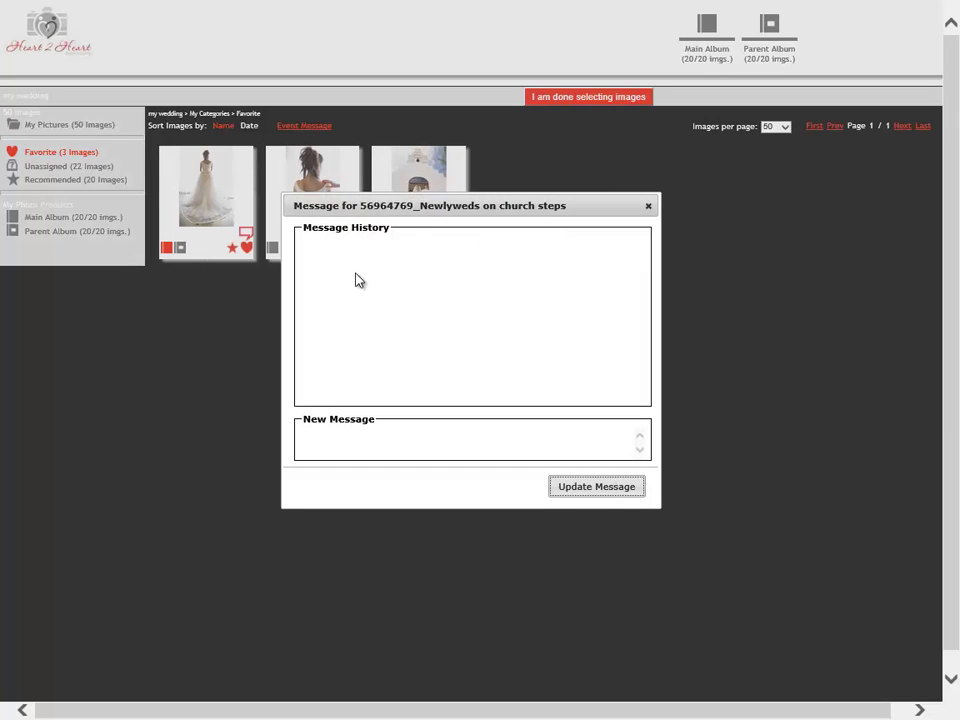
pyautogui.click(340, 435)
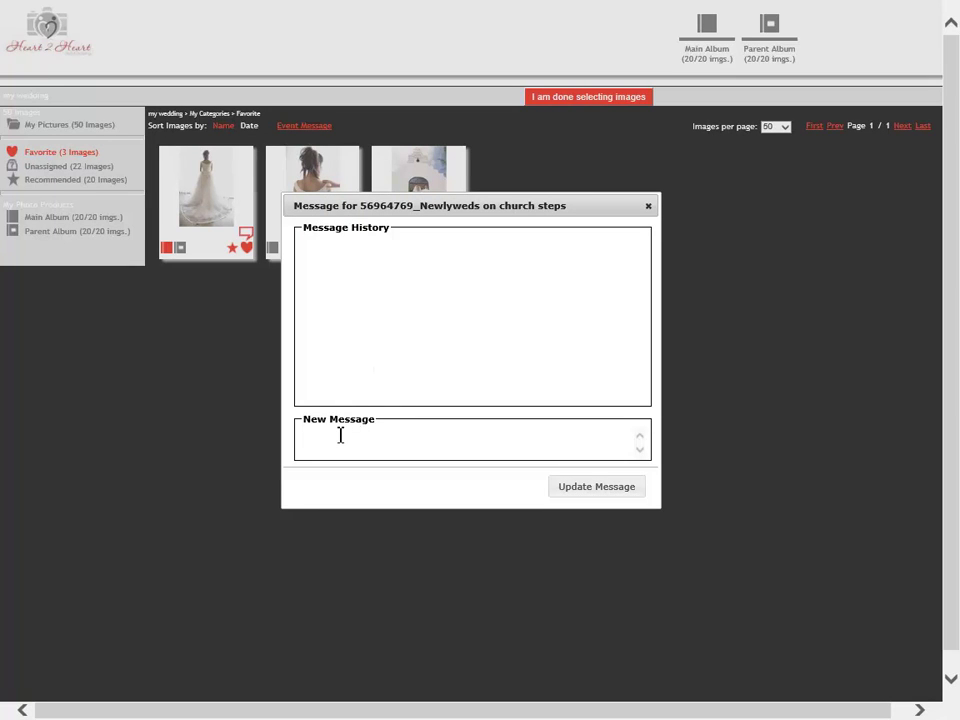
pyautogui.write('please print an')
pyautogui.write('6x20 print of this imag')
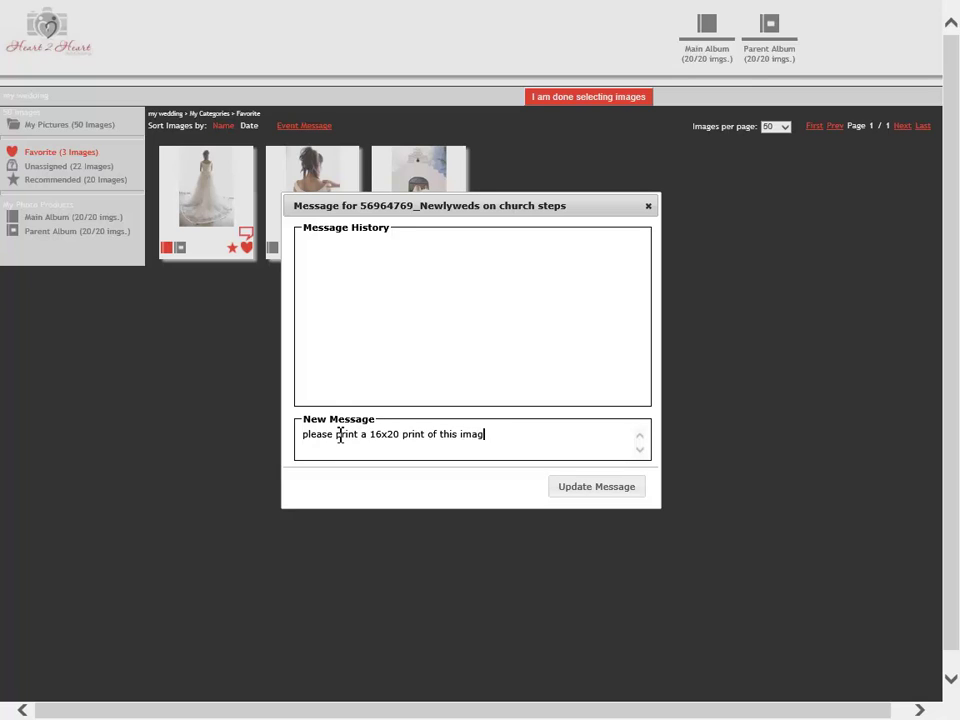
pyautogui.write('e. Love it!')
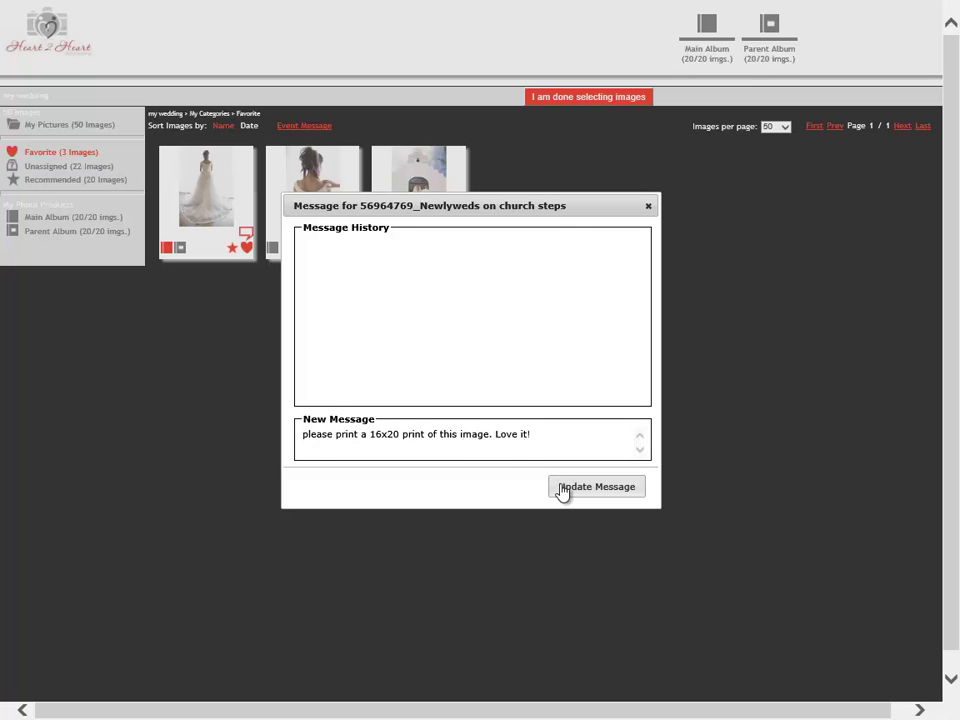
pyautogui.click(561, 487)
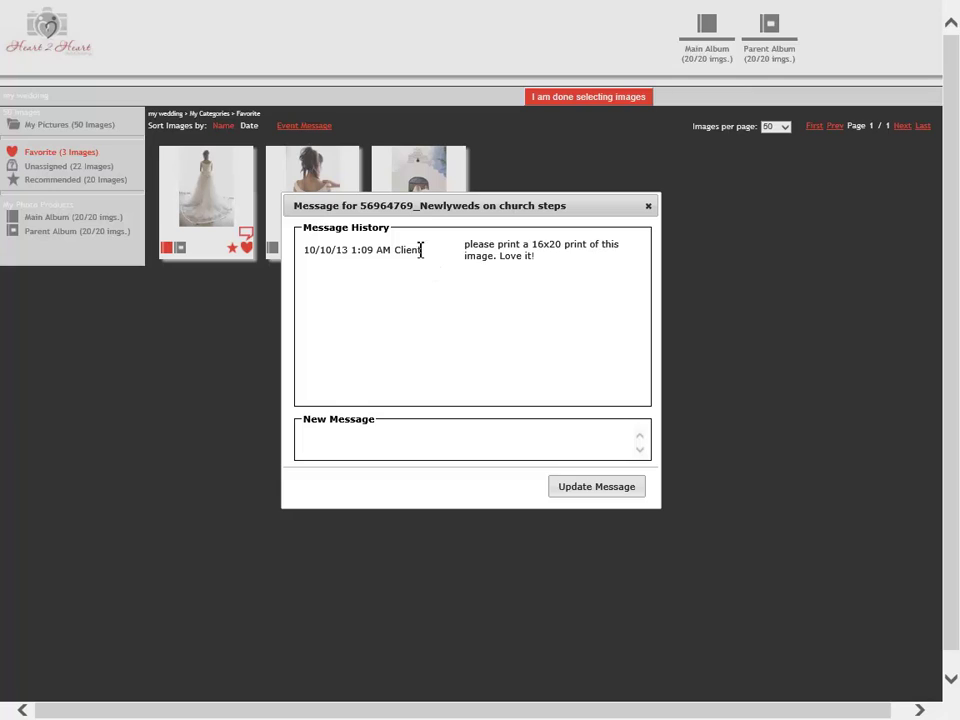
pyautogui.moveTo(421, 250); pyautogui.dragTo(310, 256)
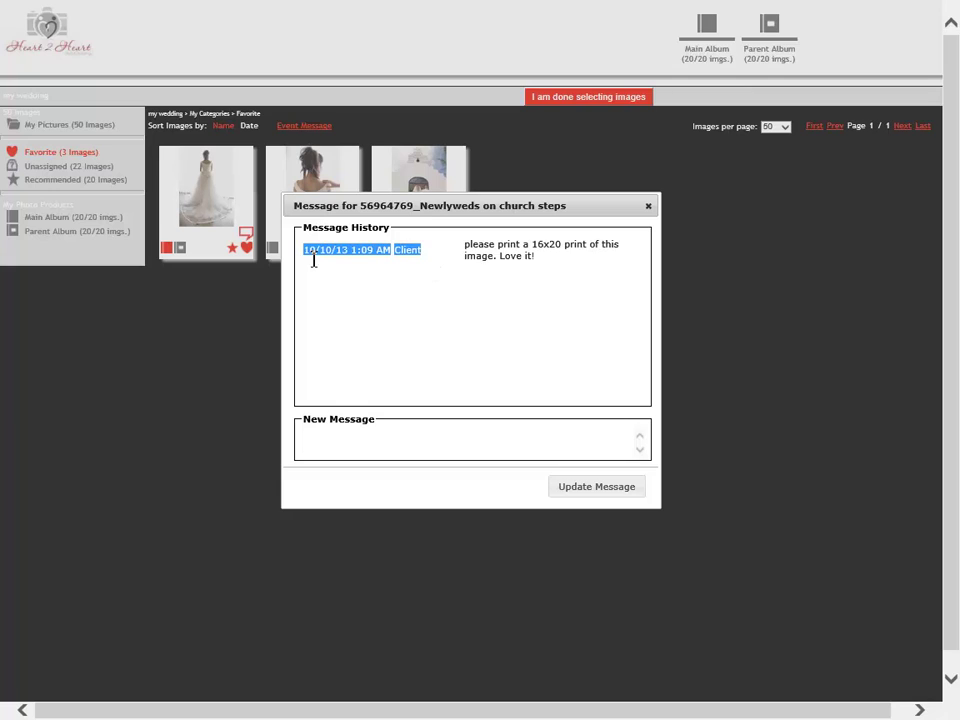
pyautogui.click(420, 321)
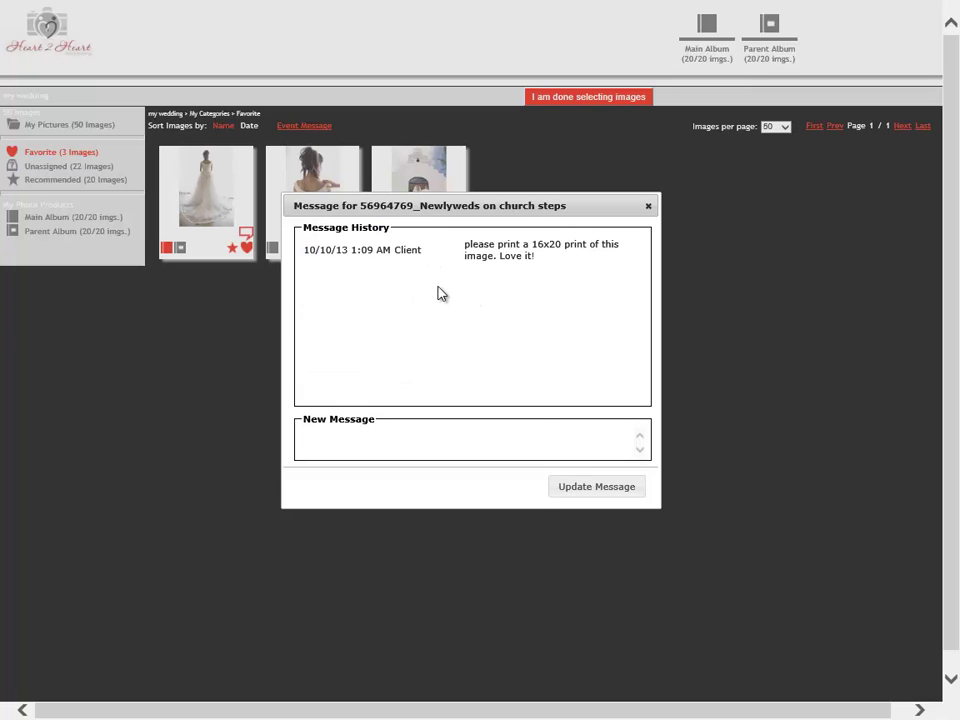
pyautogui.click(648, 207)
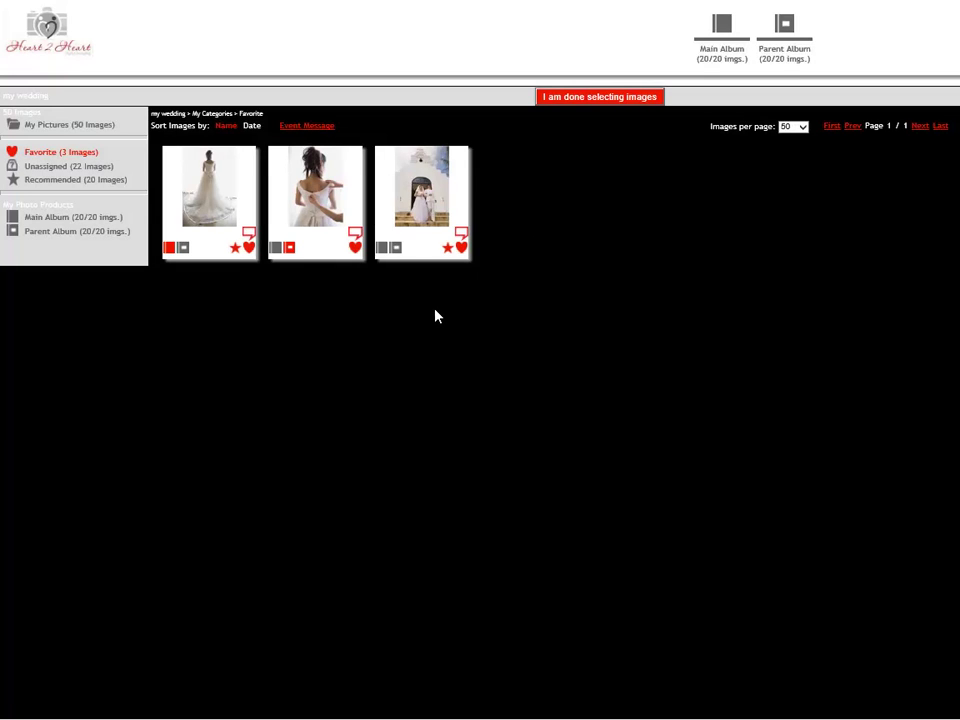
# - Show all 50 wedding pictures and send an event message asking where the guest-with-brother image is
pyautogui.click(62, 125)
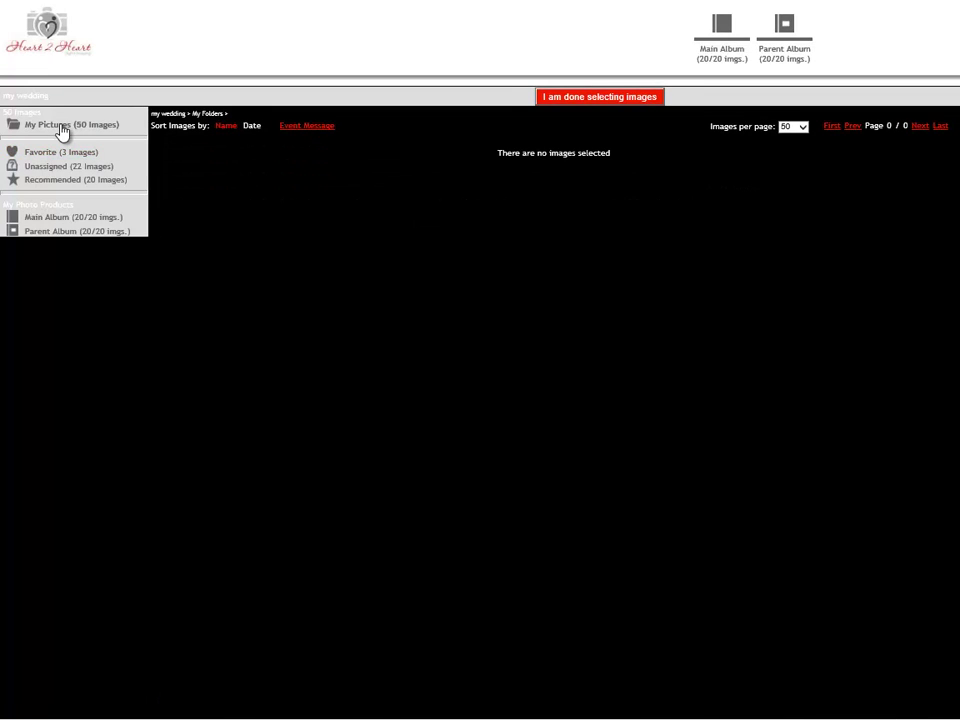
pyautogui.click(312, 127)
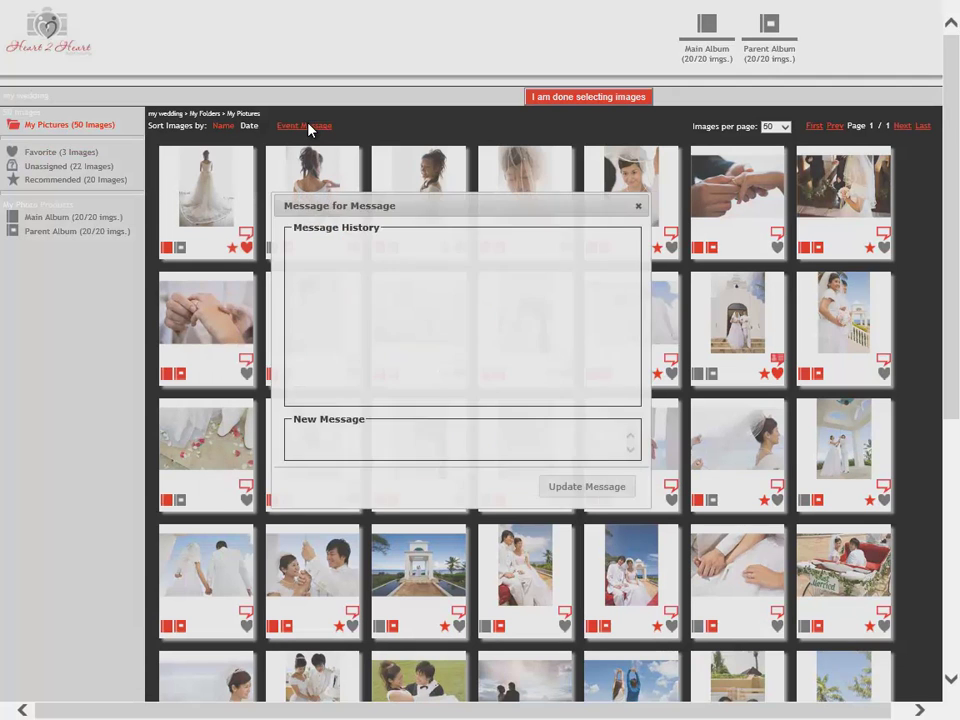
pyautogui.click(345, 447)
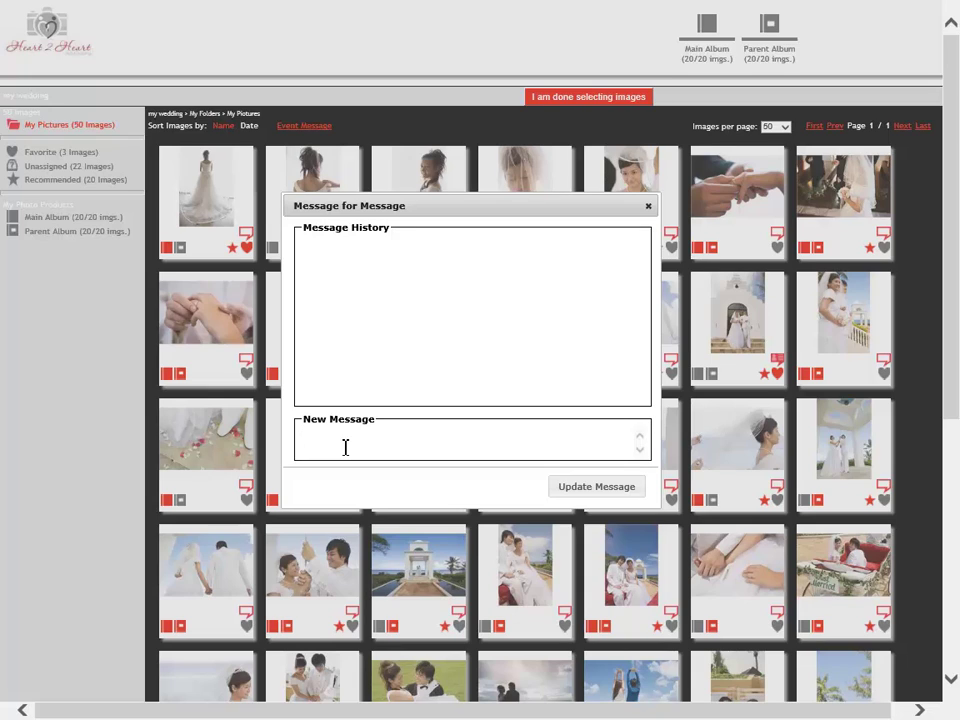
pyautogui.write('here is the image of Steven with his brother?')
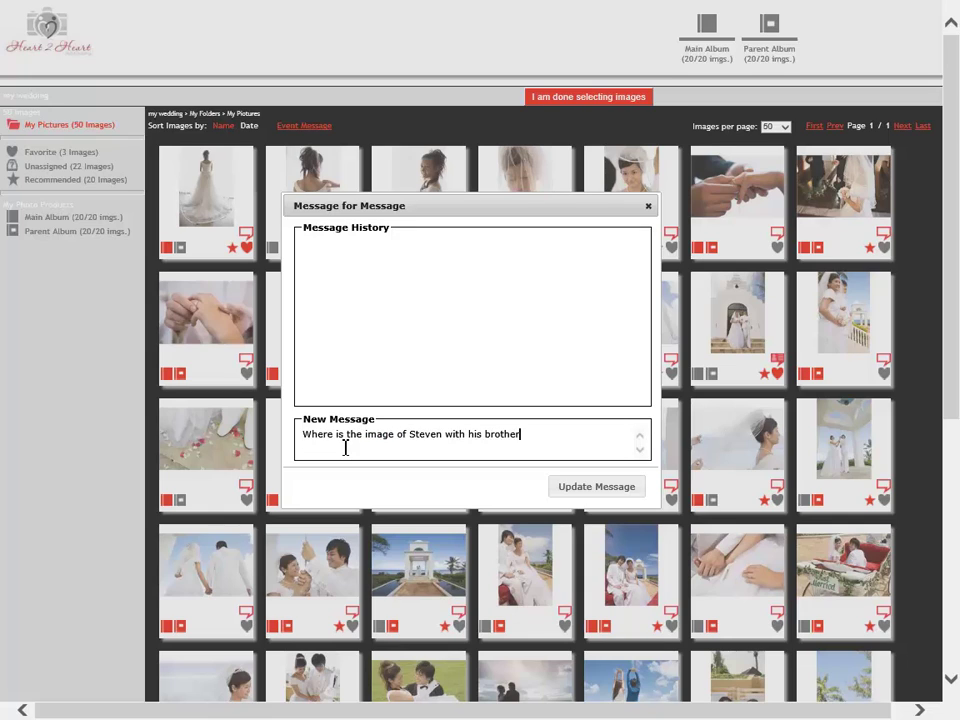
pyautogui.click(575, 487)
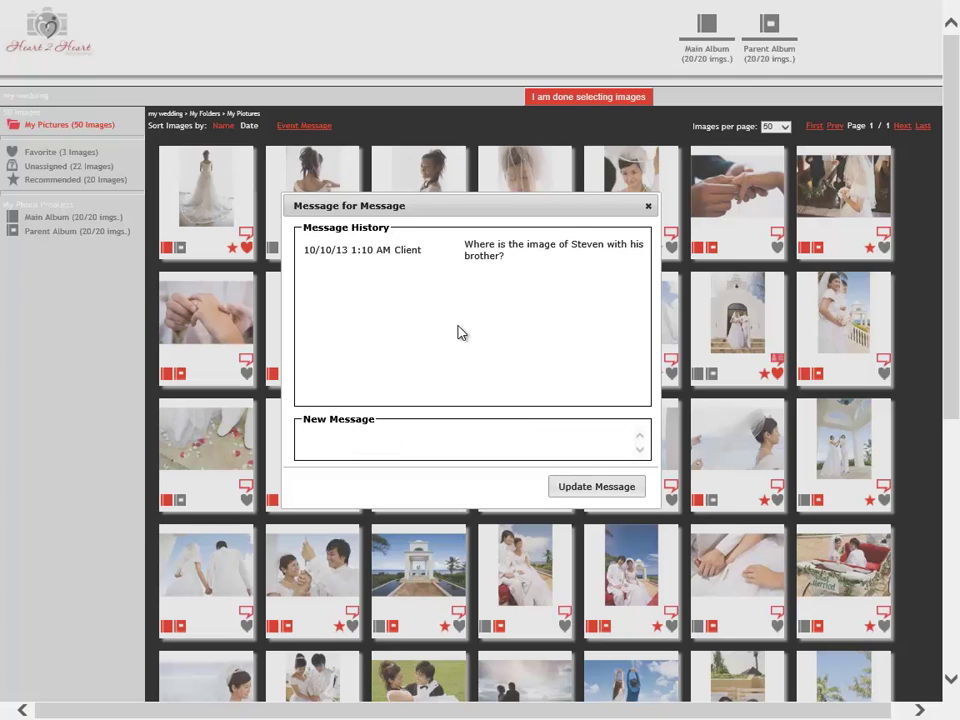
pyautogui.click(648, 206)
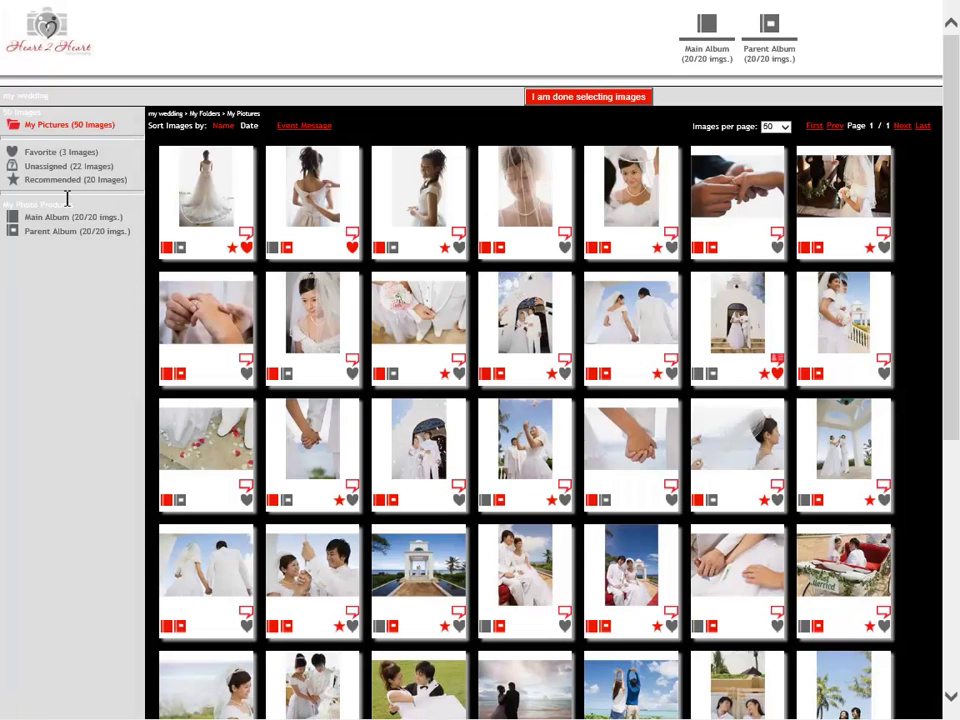
# - Display the Main and Parent Album images together, then begin submitting the finished selection
pyautogui.click(39, 221)
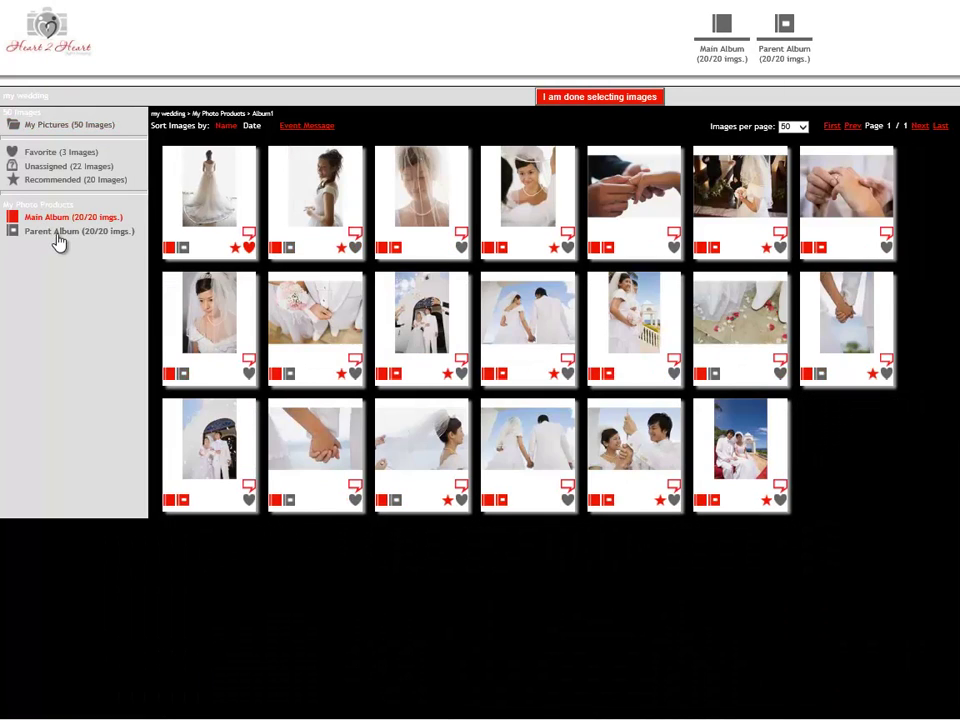
pyautogui.click(54, 233)
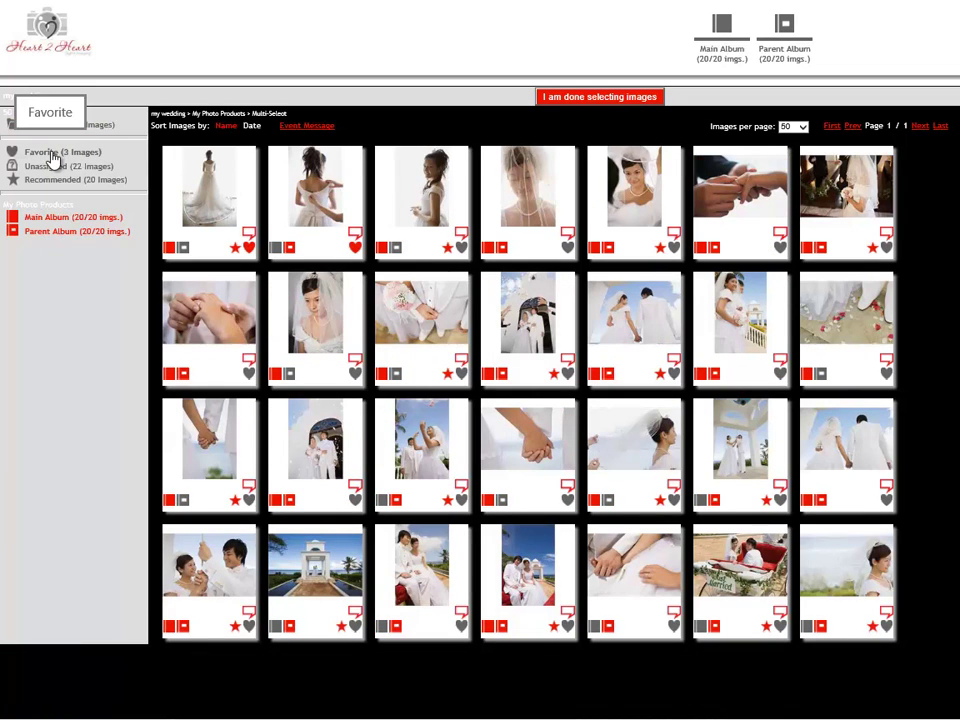
pyautogui.click(596, 100)
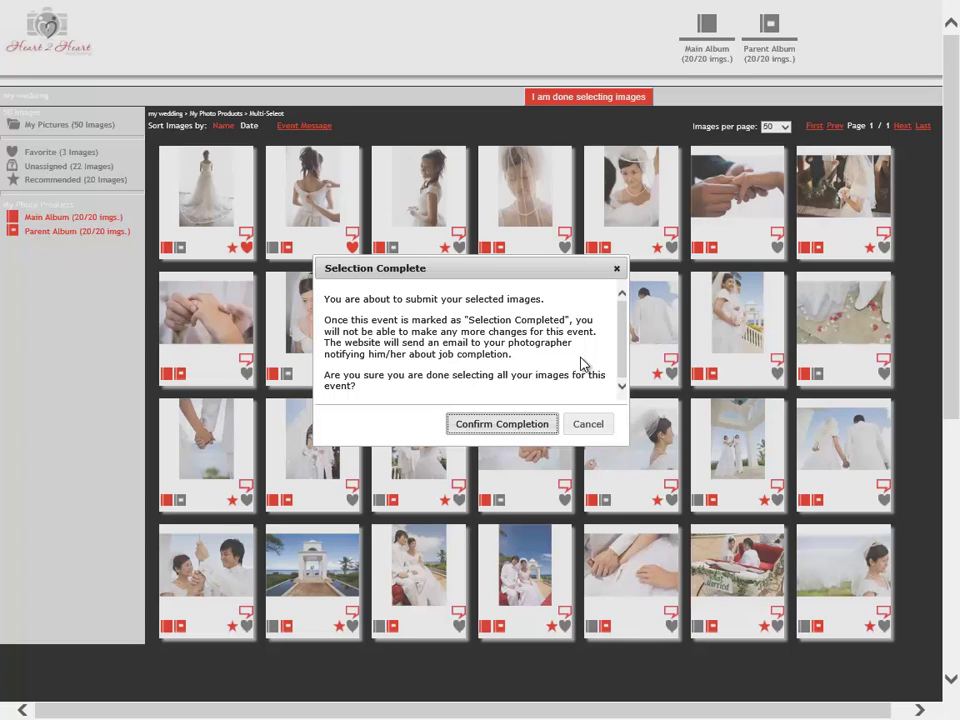
# - Confirm completion of the event's image selection
pyautogui.click(505, 430)
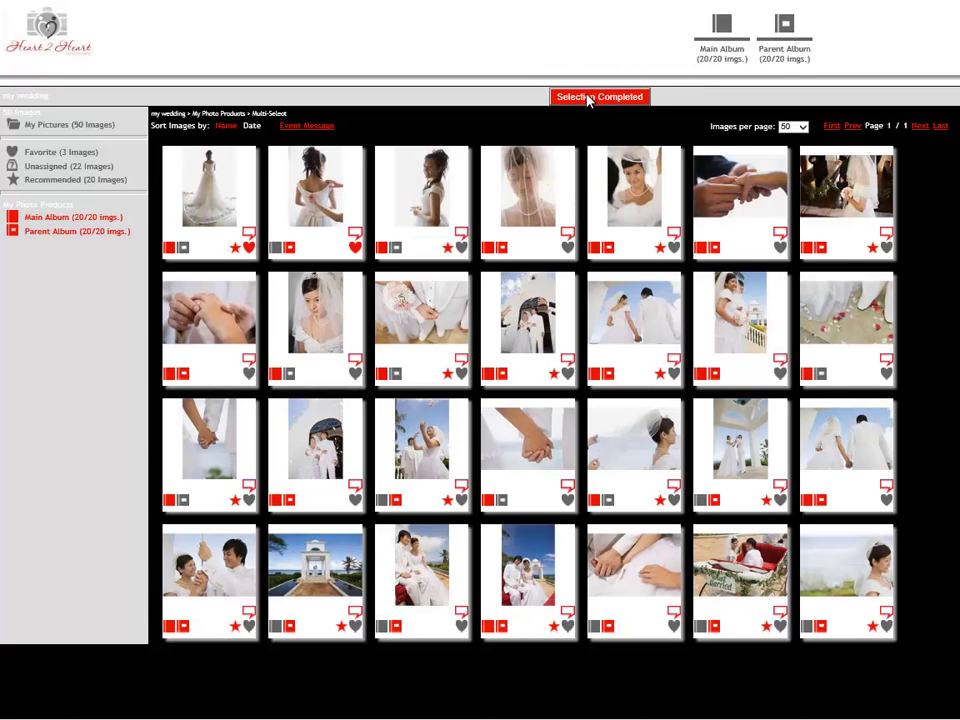